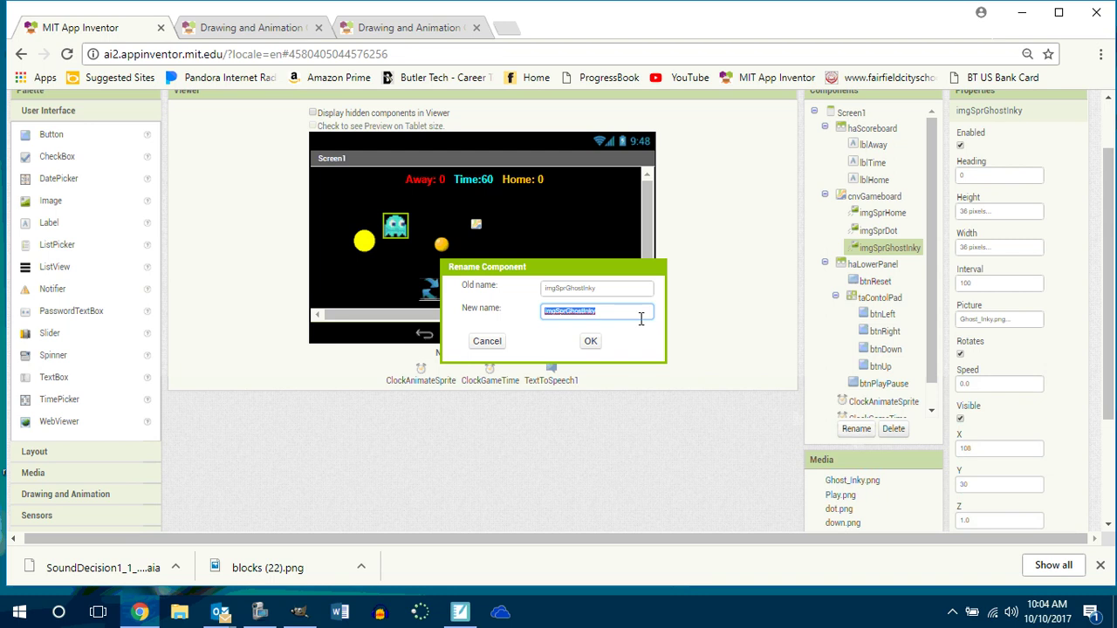
# - Rename the ghost sprite component from imgSprGhostInky to imgSprAway
pyautogui.click(638, 315)
pyautogui.press('BackSpace')
pyautogui.press('BackSpace')
pyautogui.press('Return')
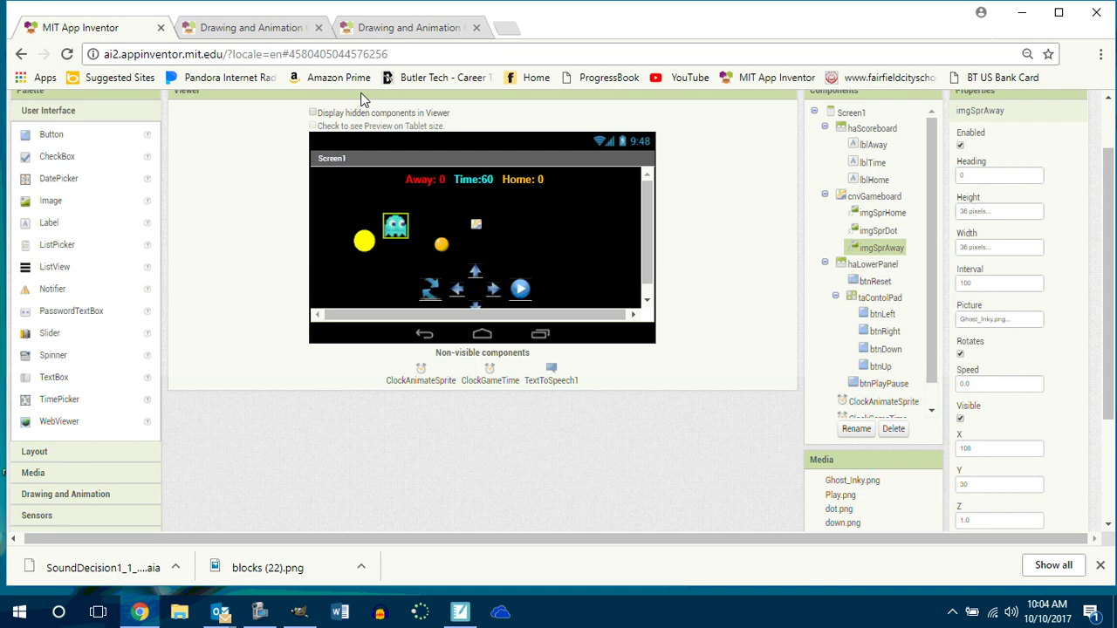
# - Rename the orange dot sprite component to imgSprBall
pyautogui.click(442, 245)
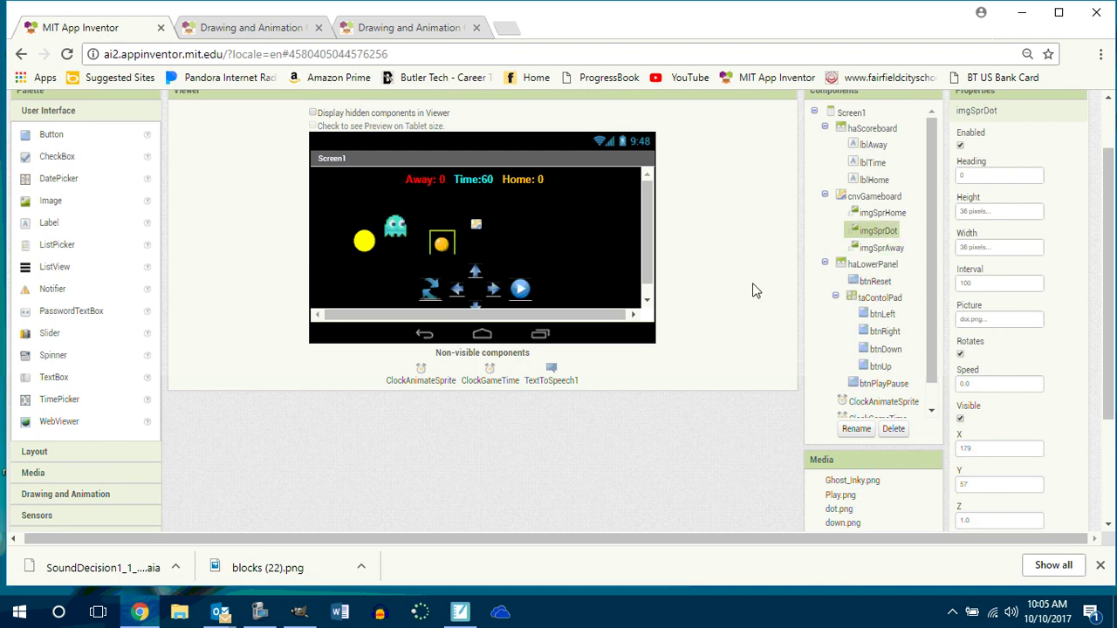
pyautogui.click(856, 430)
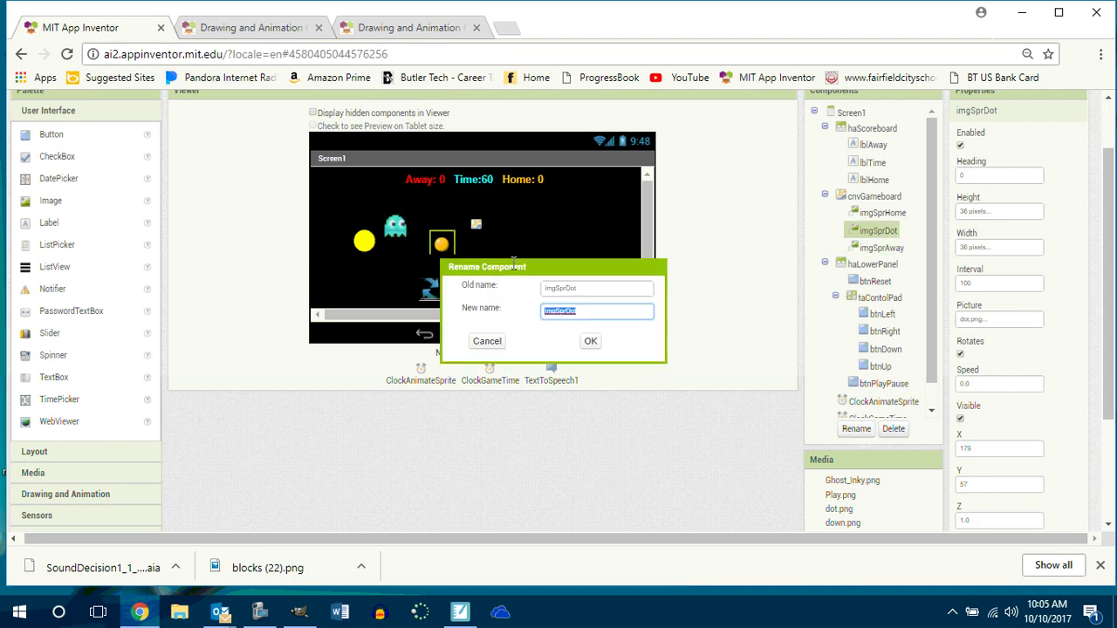
pyautogui.click(581, 309)
pyautogui.press('BackSpace')
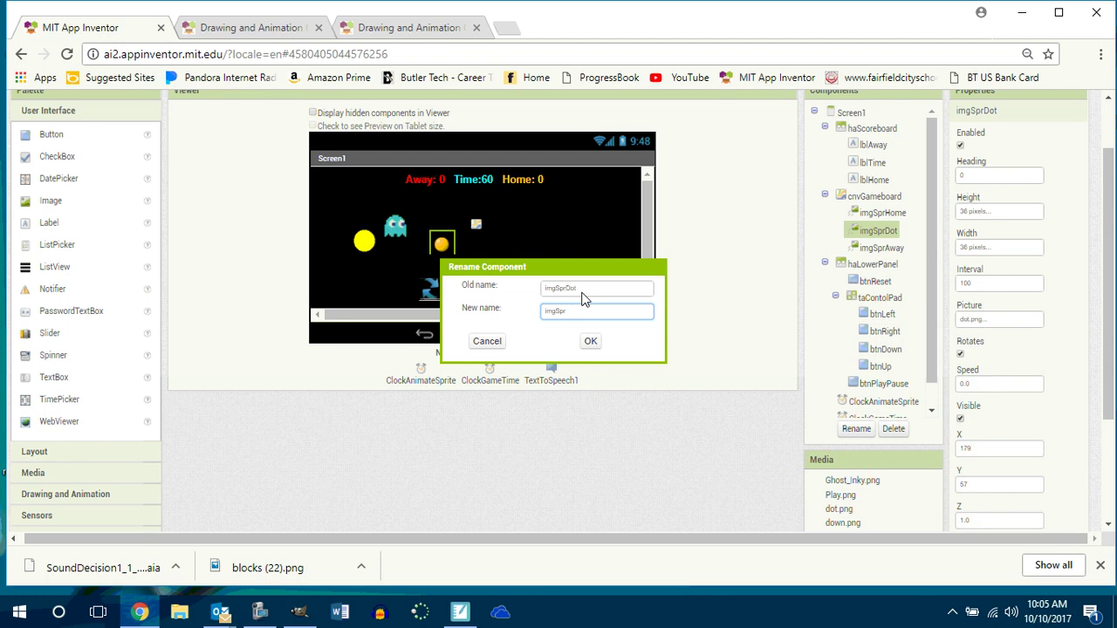
pyautogui.press('Return')
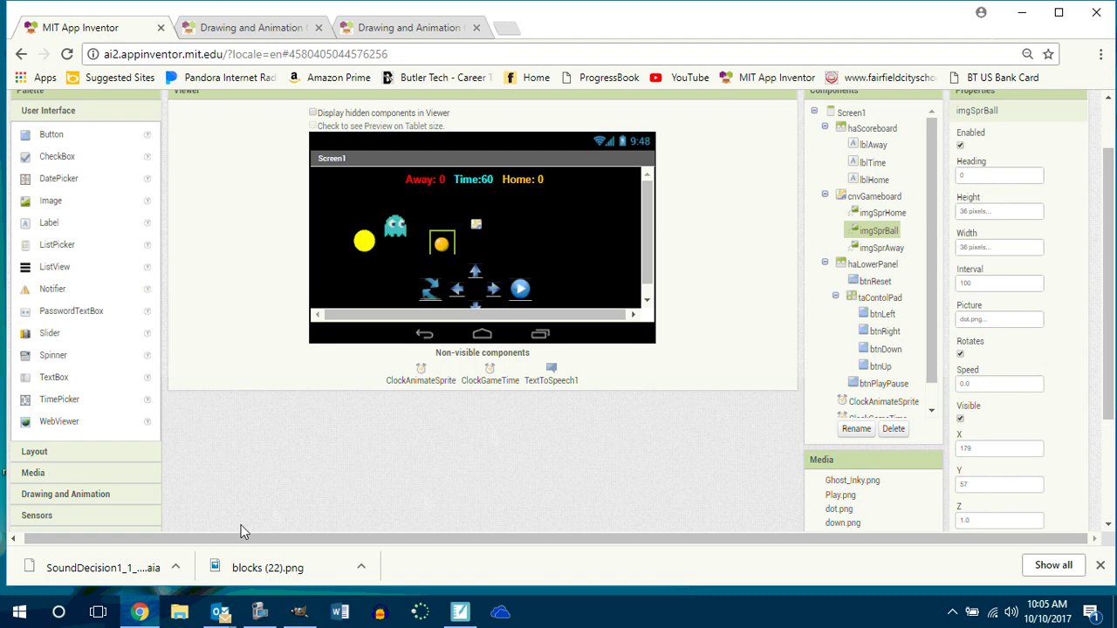
# - Switch to GIMP and create a new image 18 px wide and 36 px high in a maximized window
pyautogui.click(298, 612)
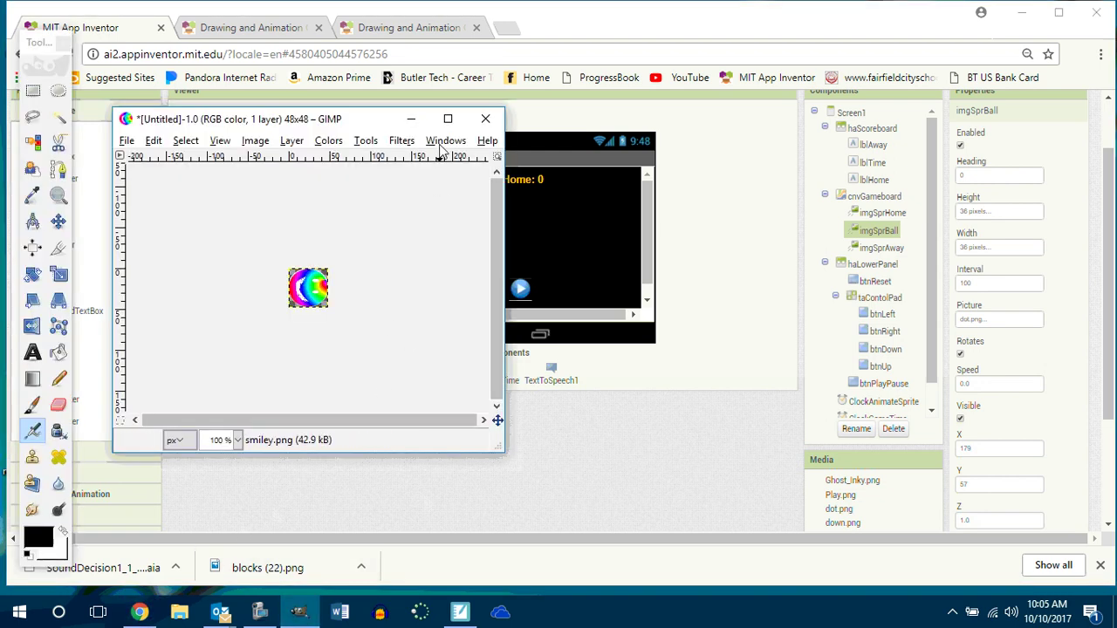
pyautogui.click(447, 118)
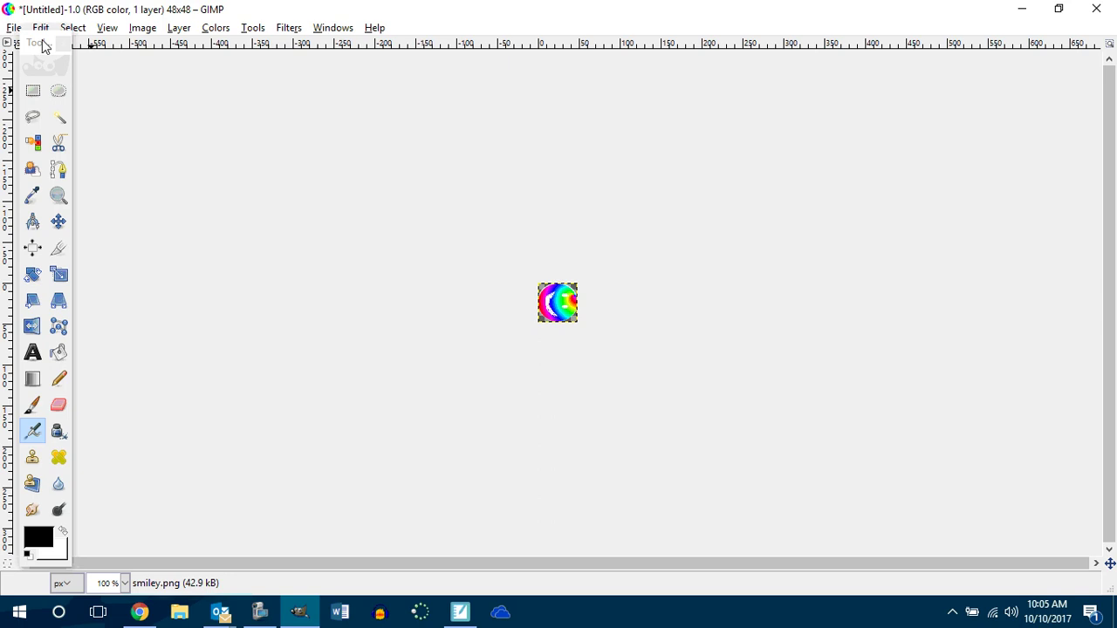
pyautogui.click(18, 29)
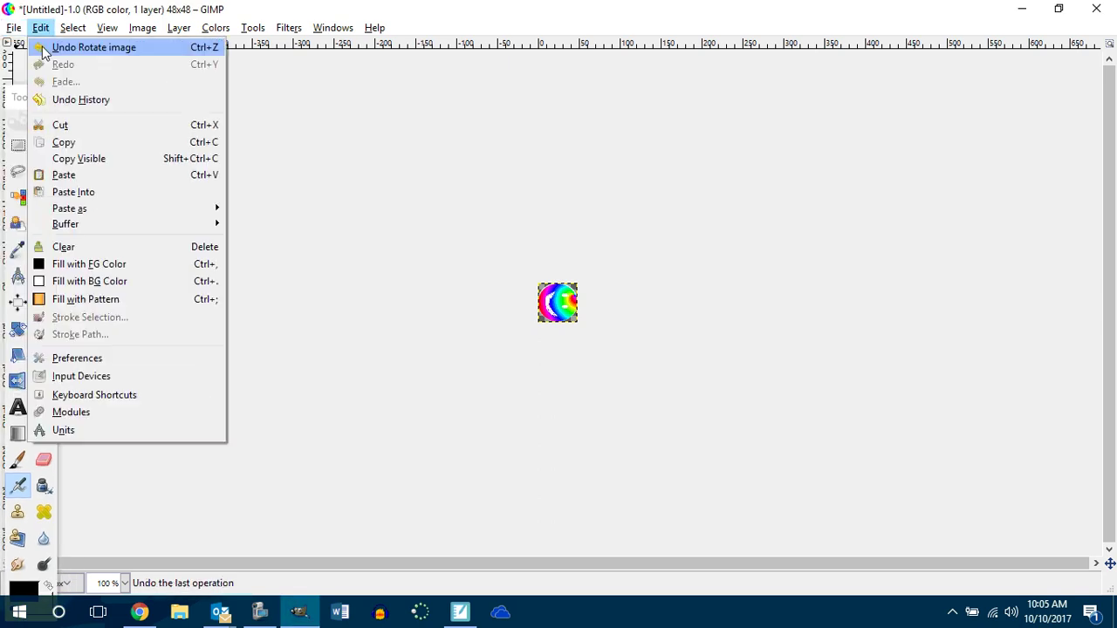
pyautogui.click(26, 48)
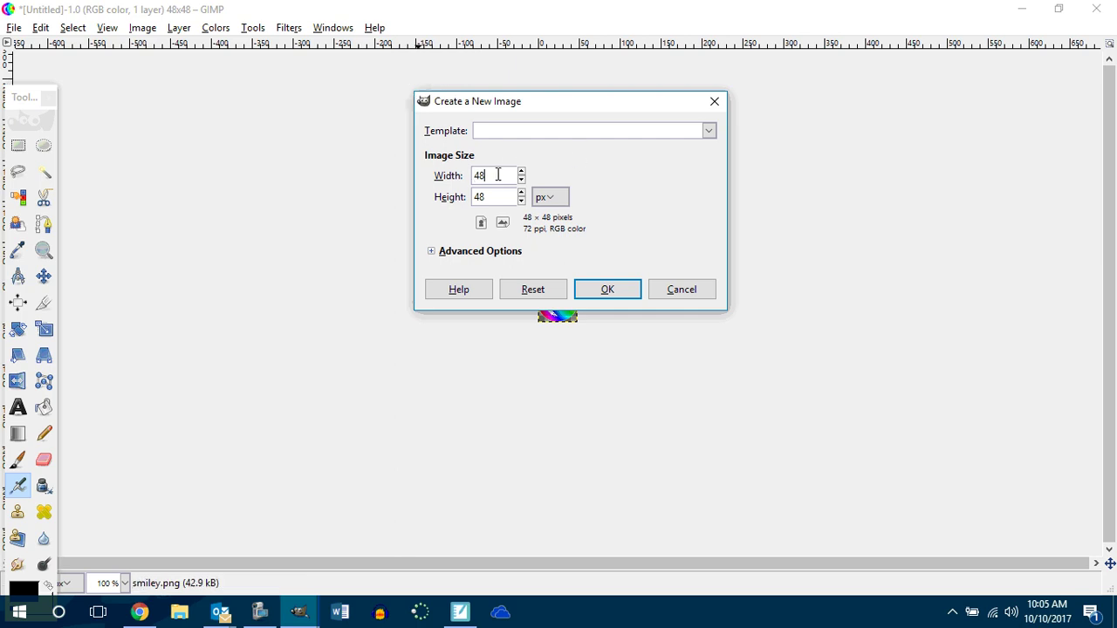
pyautogui.moveTo(497, 174); pyautogui.dragTo(468, 176)
pyautogui.doubleClick(486, 174)
pyautogui.doubleClick(486, 197)
pyautogui.click(603, 289)
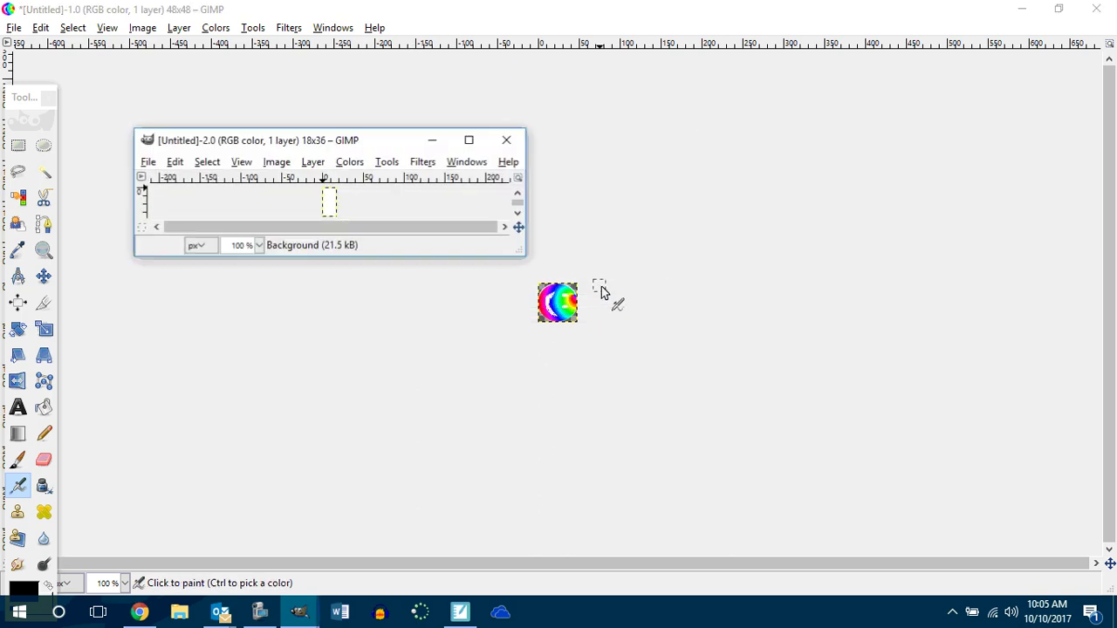
pyautogui.click(470, 140)
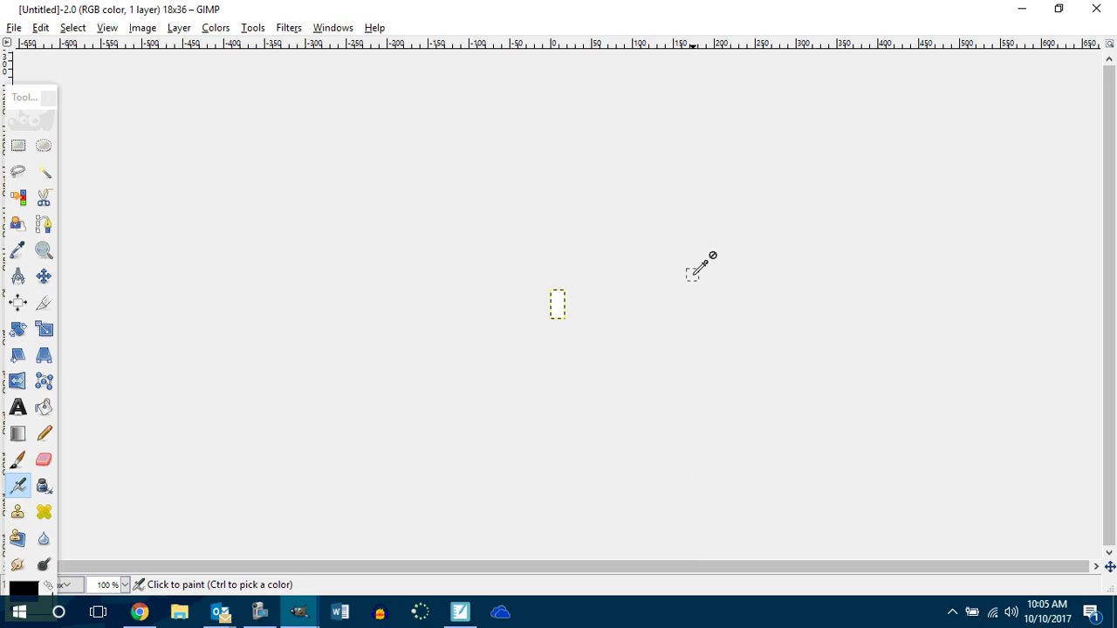
# - Set up the Blend tool with the Abstract 1 gradient for the blank canvas
pyautogui.scroll(6, 691, 266)
pyautogui.scroll(1, 694, 262)
pyautogui.scroll(-2, 689, 274)
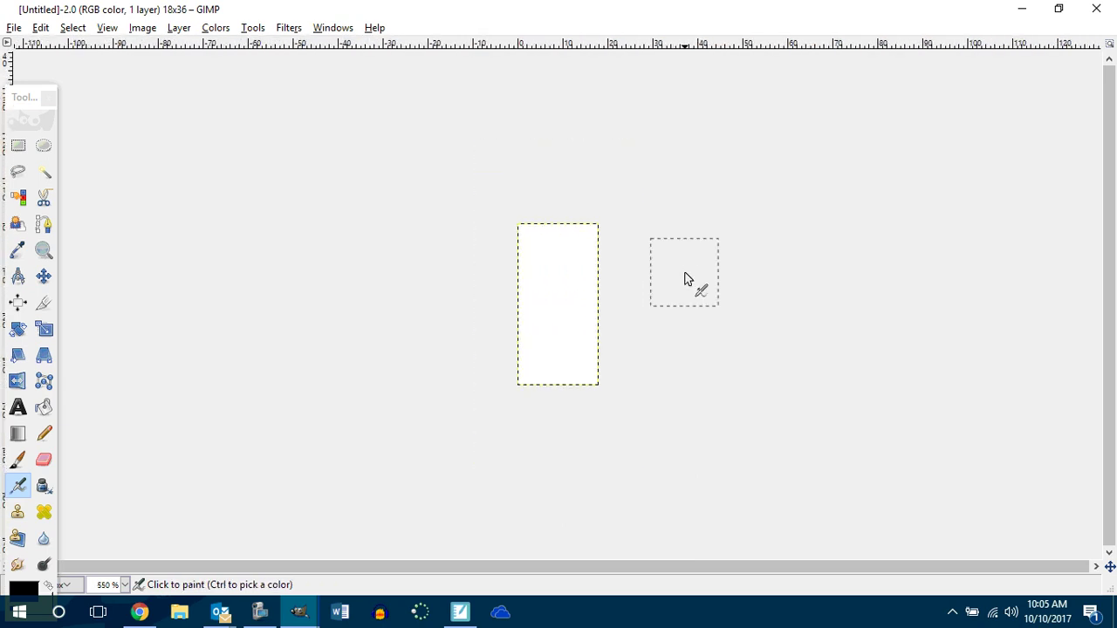
pyautogui.click(18, 434)
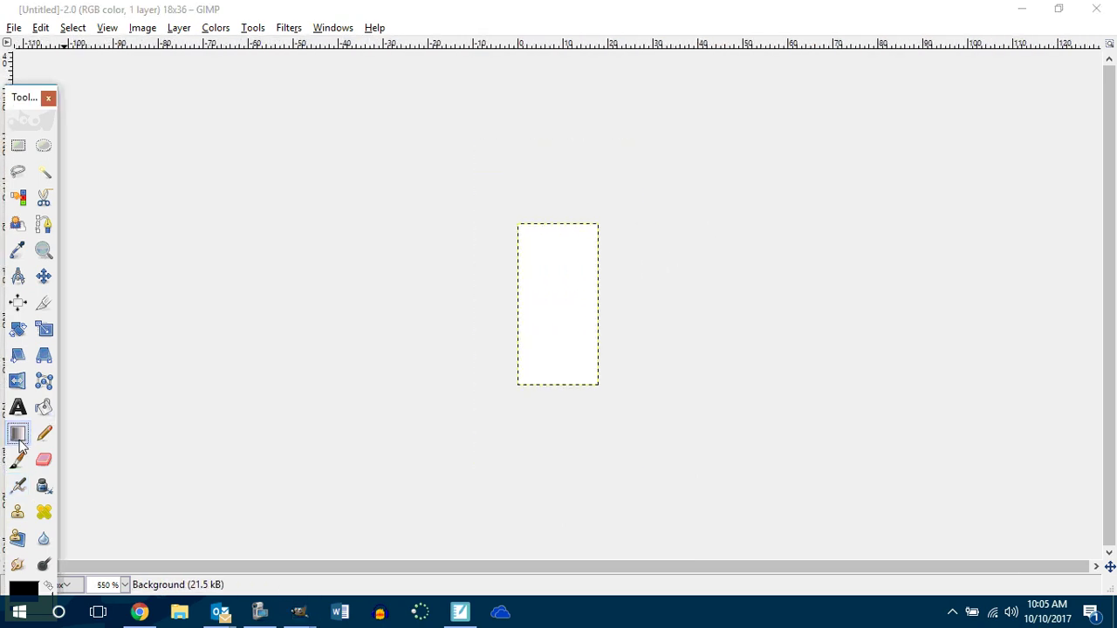
pyautogui.doubleClick(17, 433)
pyautogui.moveTo(91, 330); pyautogui.dragTo(192, 112)
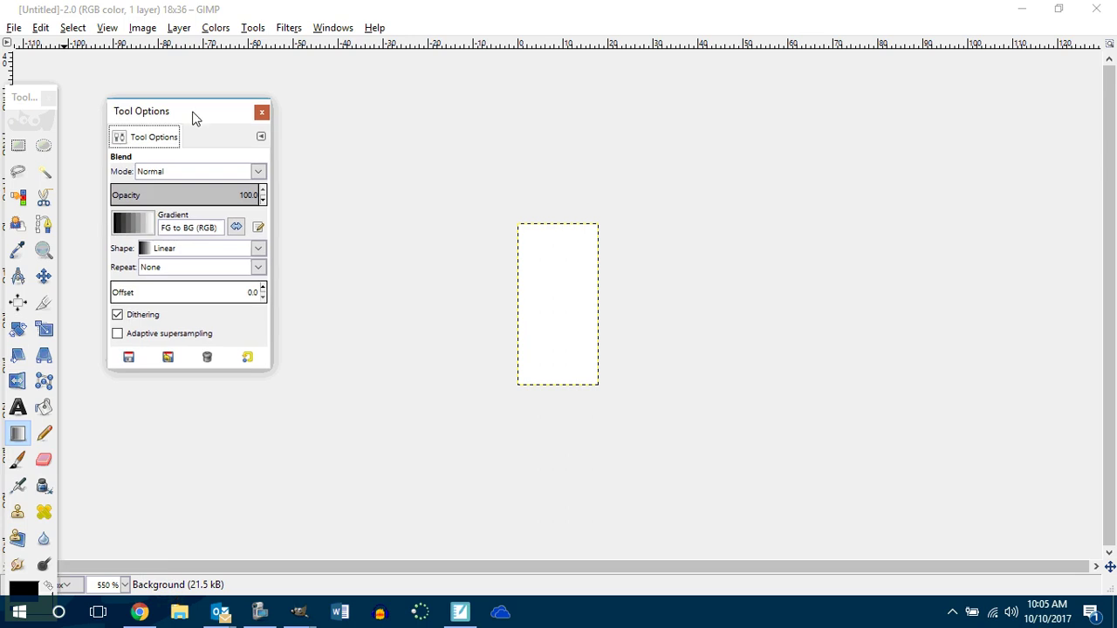
pyautogui.click(145, 229)
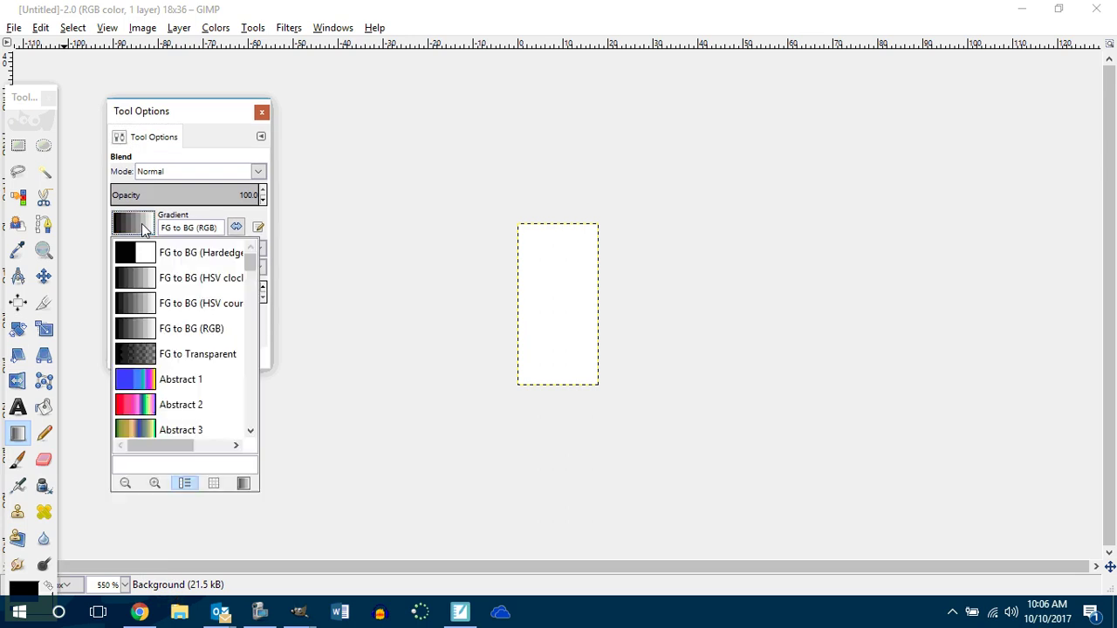
pyautogui.click(137, 379)
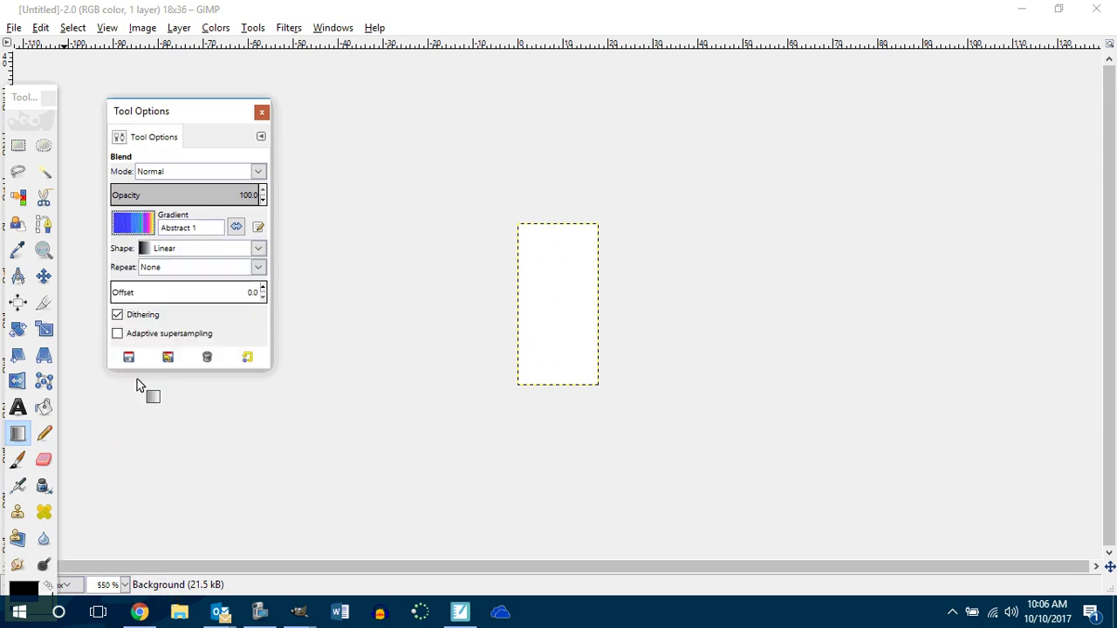
# - Try a diagonal linear gradient across the canvas, undo it, and try a vertical one from top to bottom
pyautogui.moveTo(526, 229); pyautogui.dragTo(584, 395)
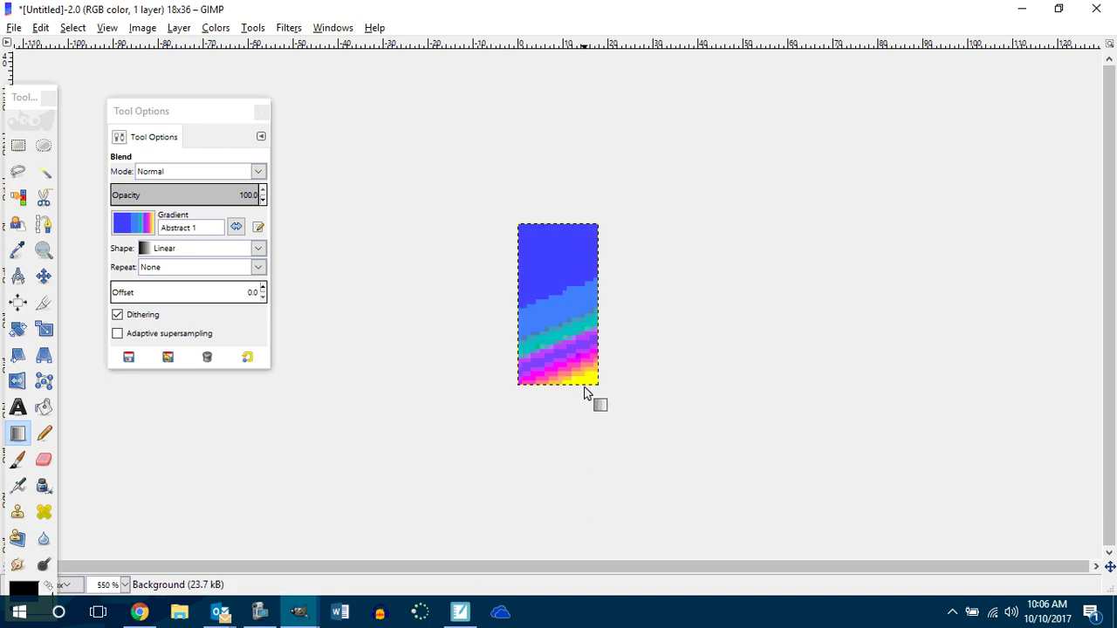
pyautogui.hotkey('ctrl', 'z')
pyautogui.moveTo(561, 228); pyautogui.dragTo(559, 382)
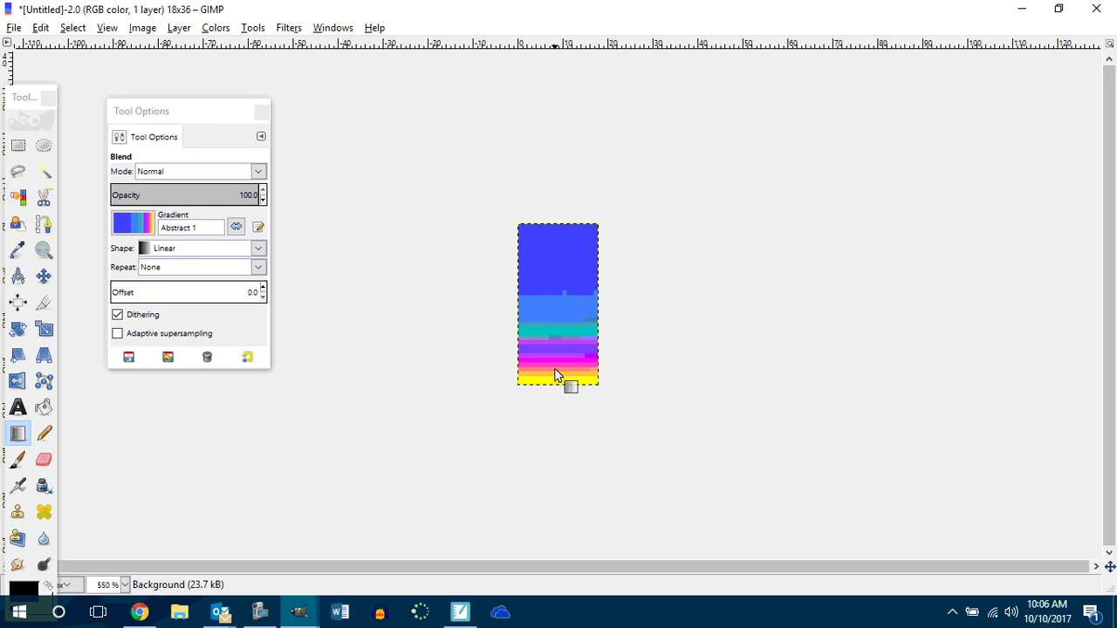
# - Undo the linear fill and try Spiral (ccw) gradients from the canvas centre and its upper-left corner, undoing each
pyautogui.click(166, 249)
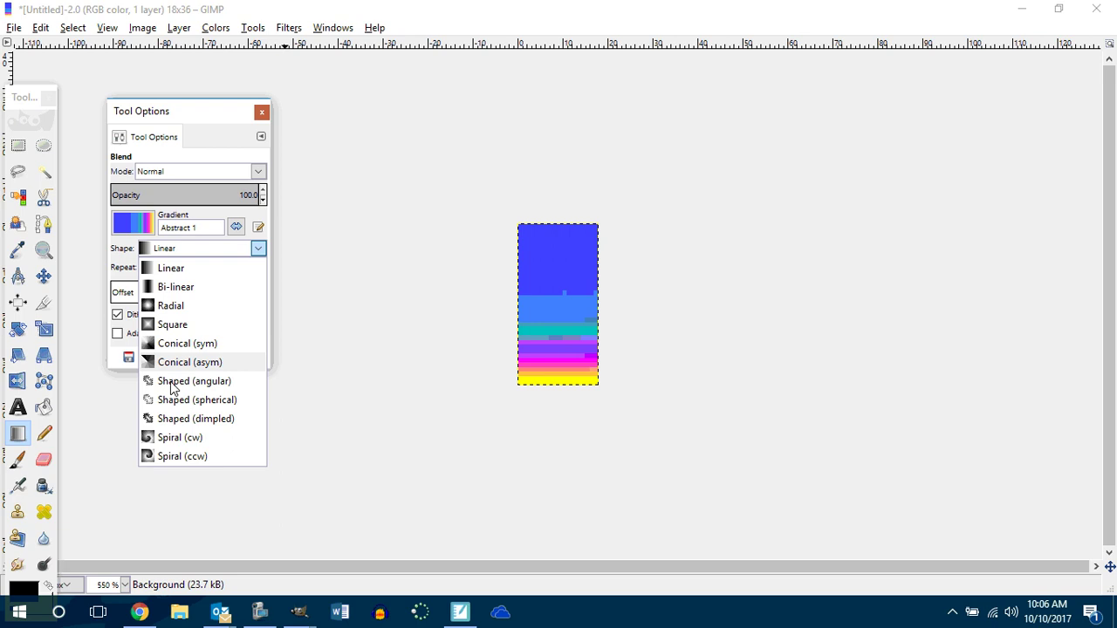
pyautogui.click(173, 457)
pyautogui.hotkey('ctrl', 'z')
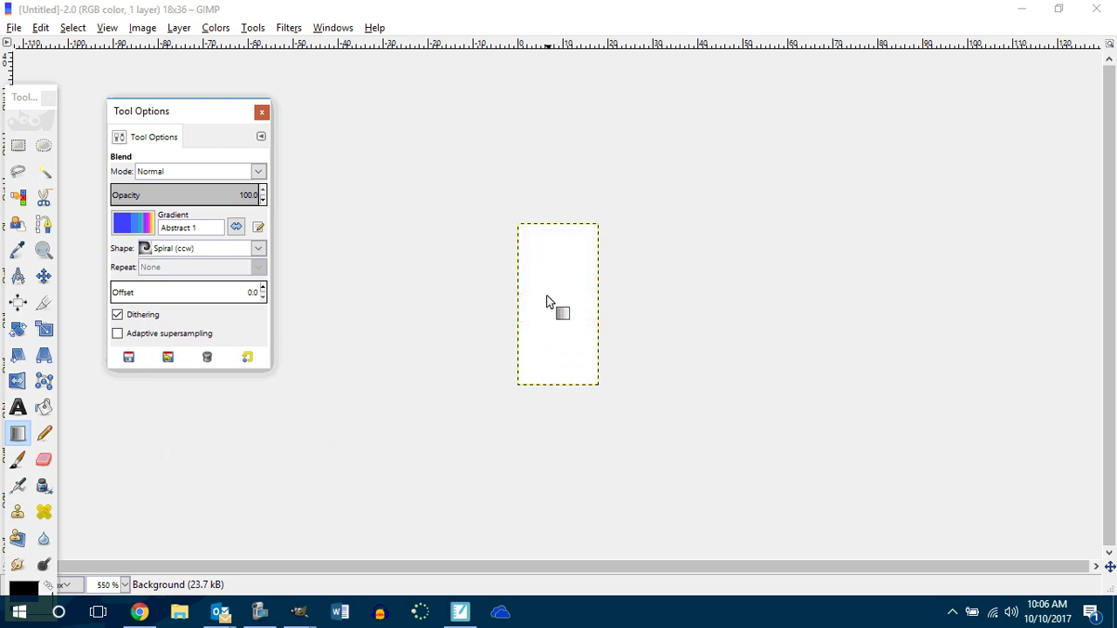
pyautogui.moveTo(555, 312); pyautogui.dragTo(586, 372)
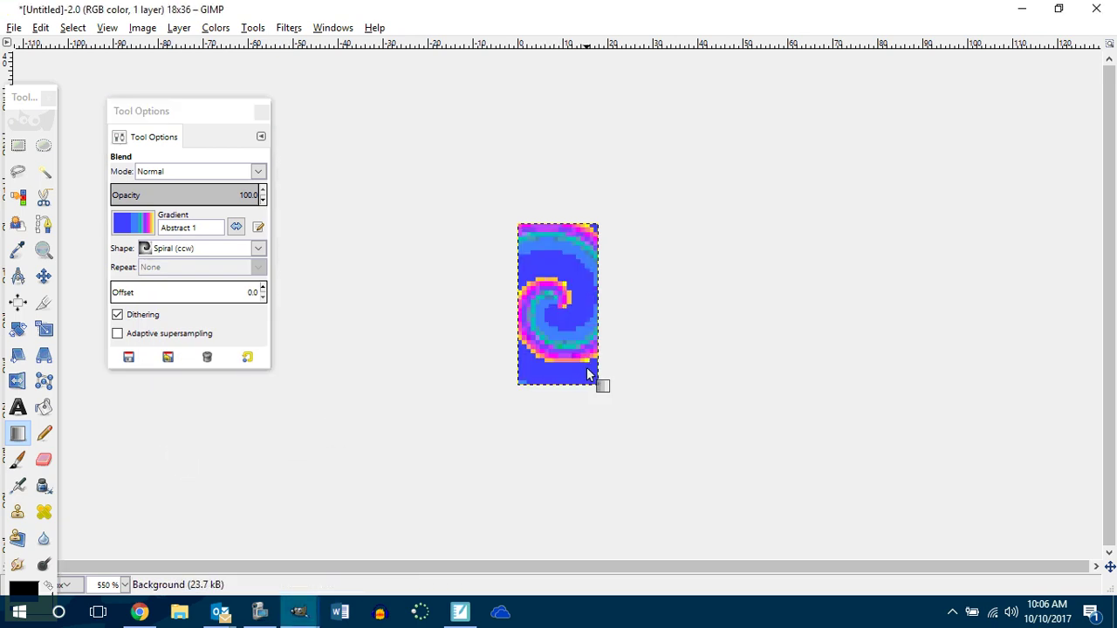
pyautogui.hotkey('ctrl', 'z')
pyautogui.moveTo(522, 232); pyautogui.dragTo(572, 358)
pyautogui.hotkey('ctrl', 'z')
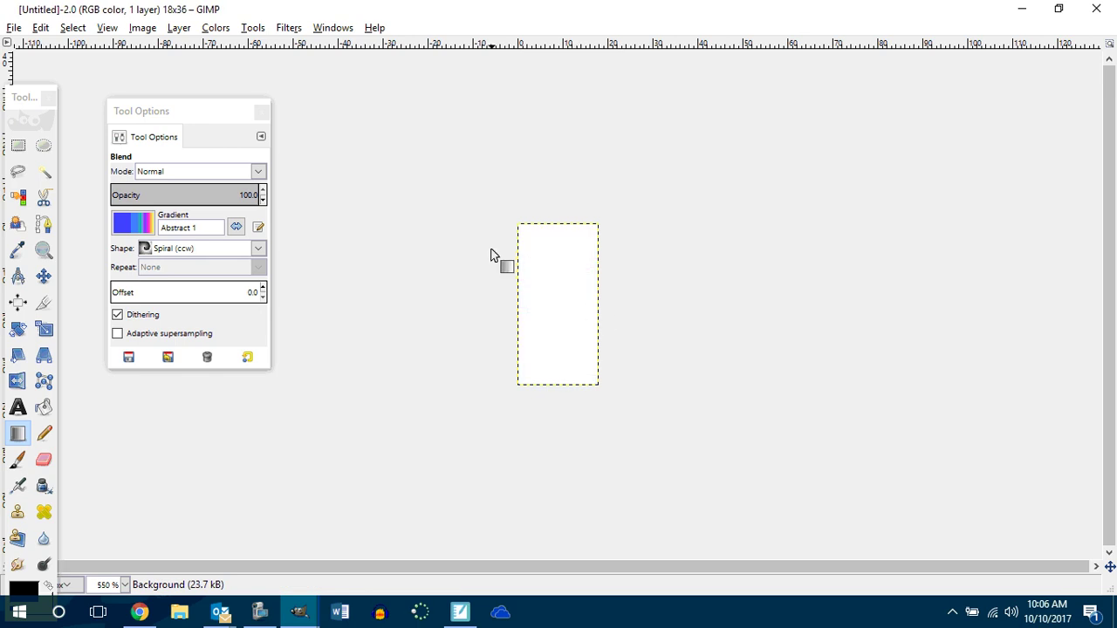
# - Set the gradient shape to Bi-linear, undo the vertical and horizontal trial fills, and blend the canvas from top edge to bottom edge
pyautogui.click(146, 250)
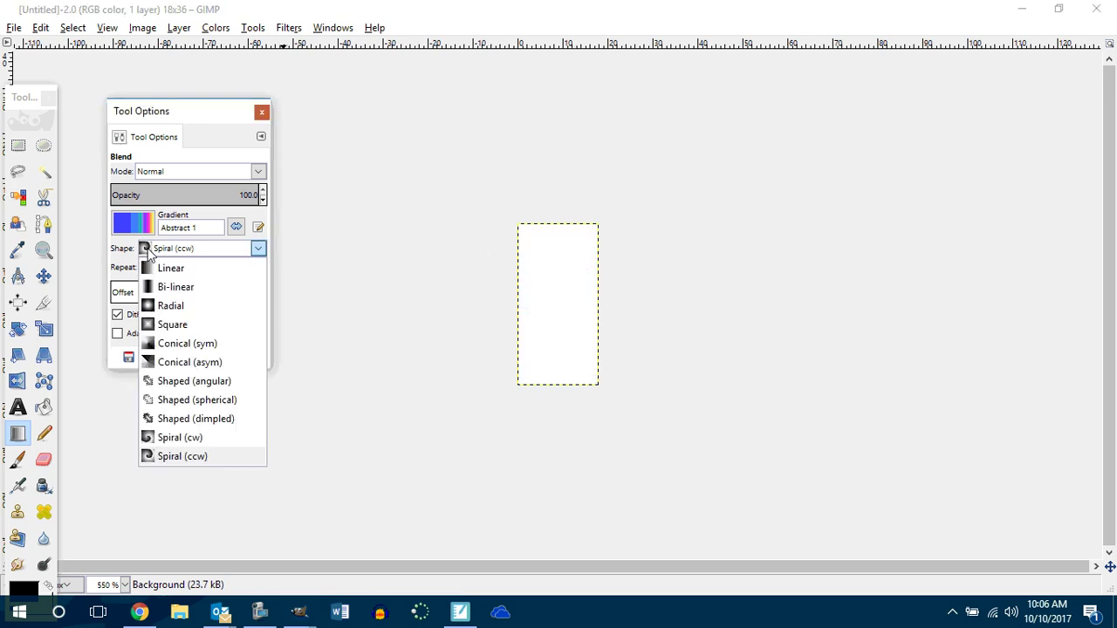
pyautogui.click(170, 287)
pyautogui.moveTo(550, 229); pyautogui.dragTo(552, 376)
pyautogui.hotkey('ctrl', 'z')
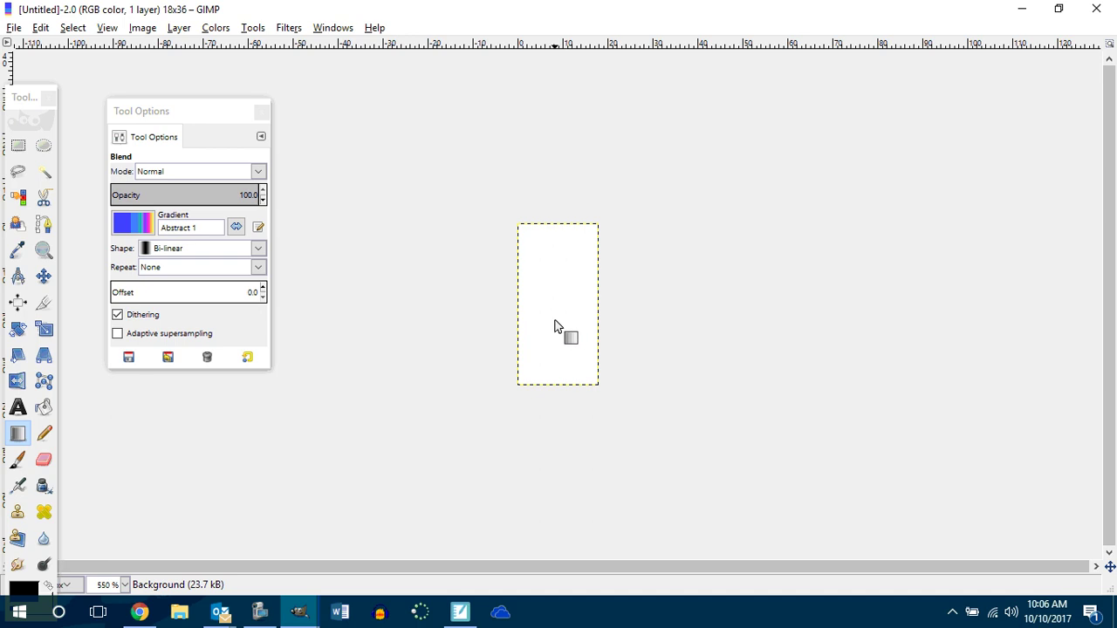
pyautogui.moveTo(553, 323); pyautogui.dragTo(579, 326)
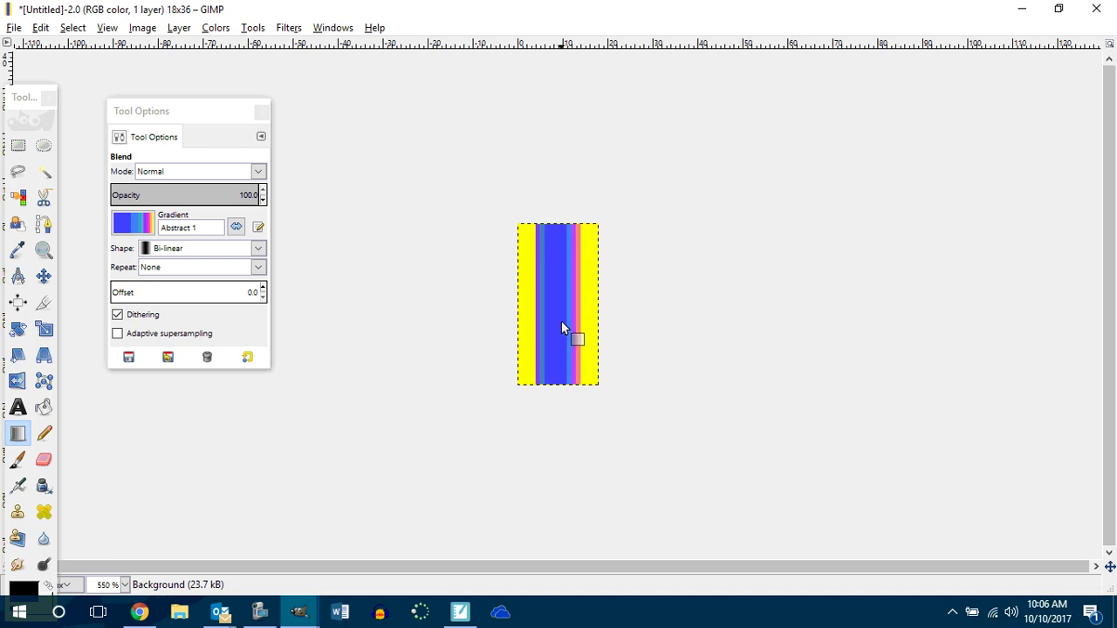
pyautogui.hotkey('ctrl', 'z')
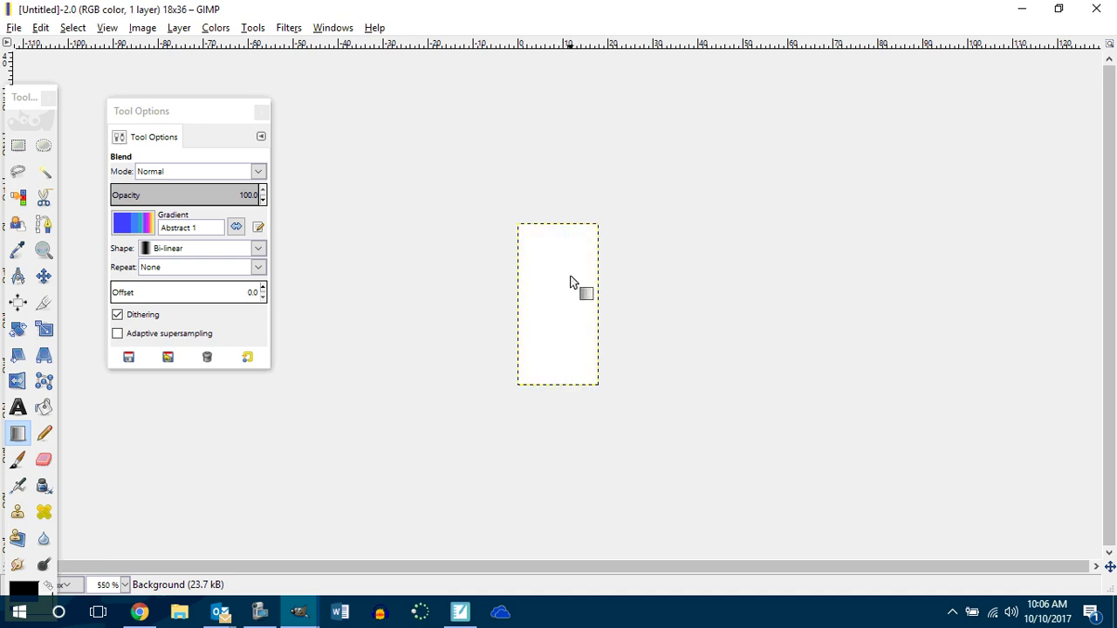
pyautogui.moveTo(558, 233); pyautogui.dragTo(562, 382)
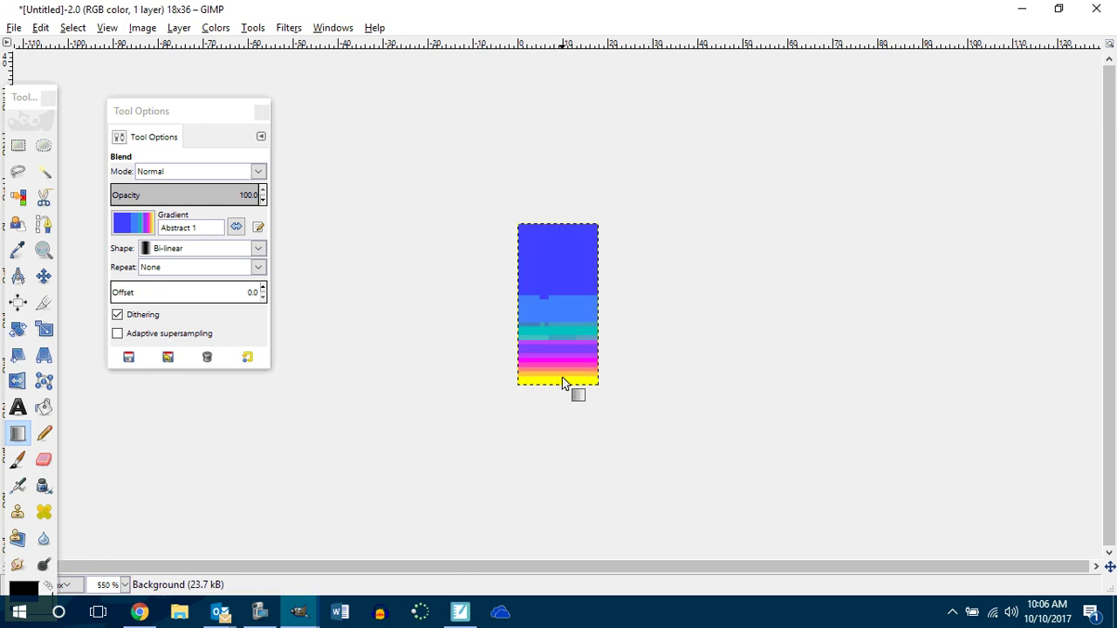
# - Export the image as homepaddle.jpg to the P2 Innovators Makers folder at JPEG quality 90
pyautogui.click(14, 27)
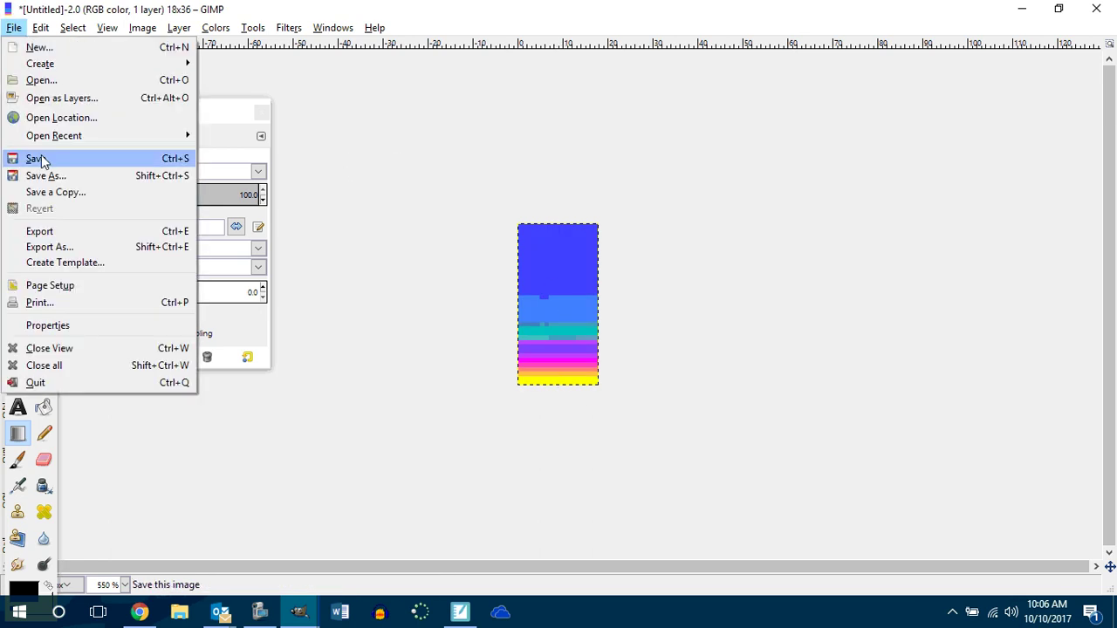
pyautogui.click(50, 247)
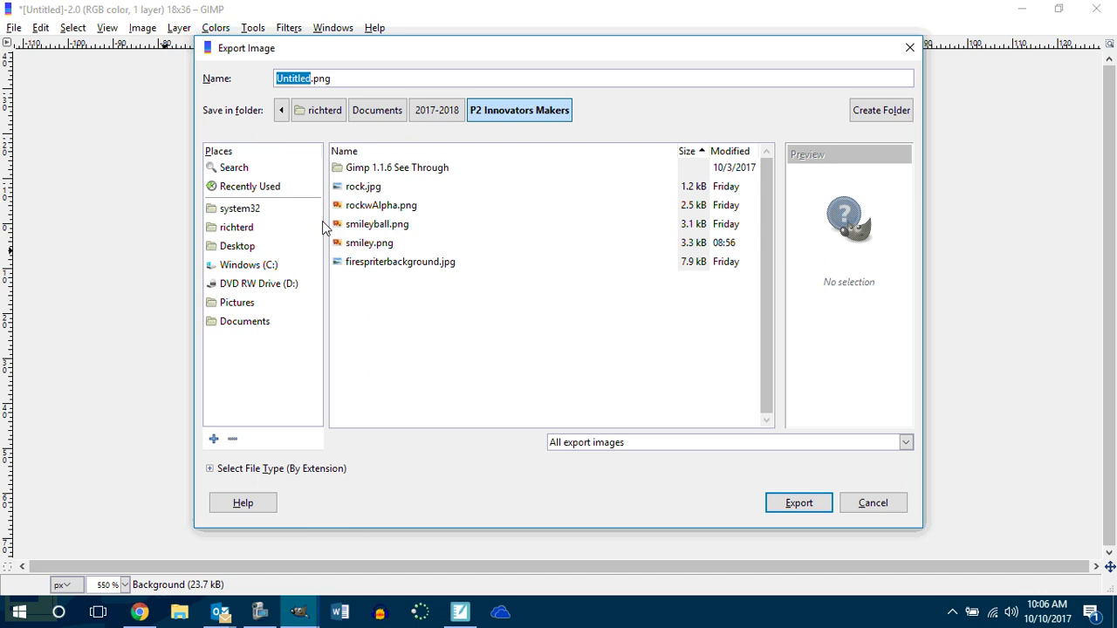
pyautogui.write('home')
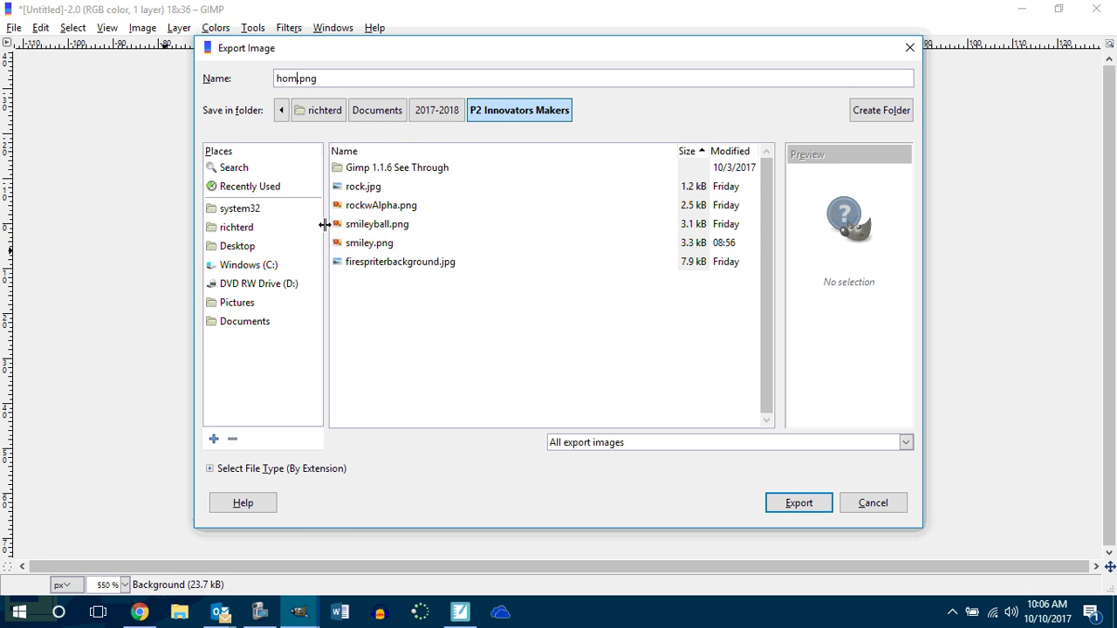
pyautogui.write('paddle')
pyautogui.press('Return')
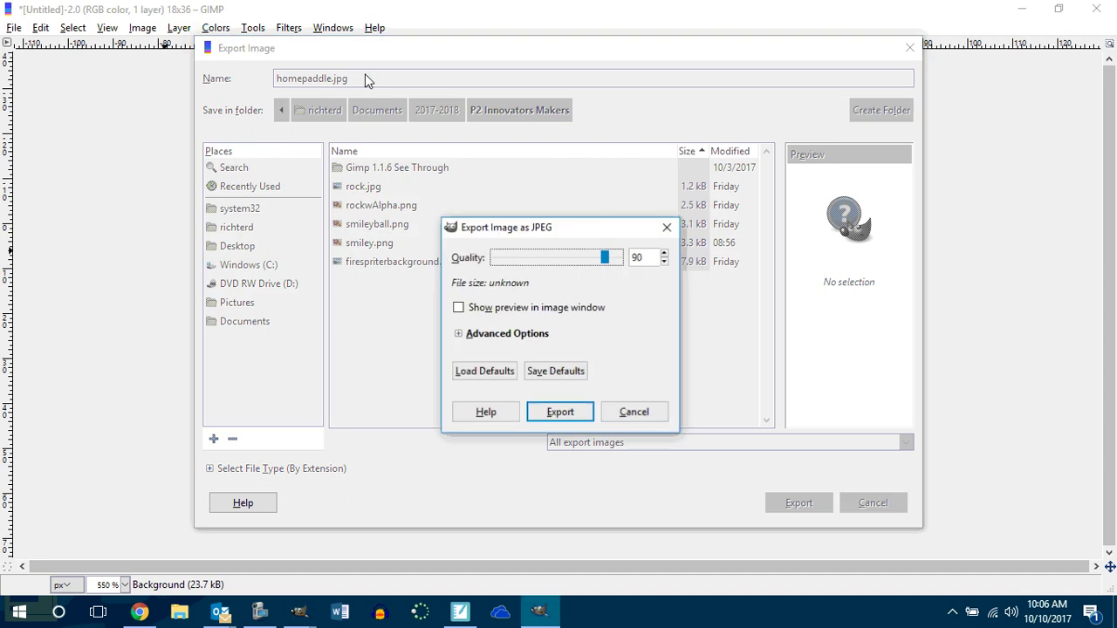
pyautogui.click(583, 414)
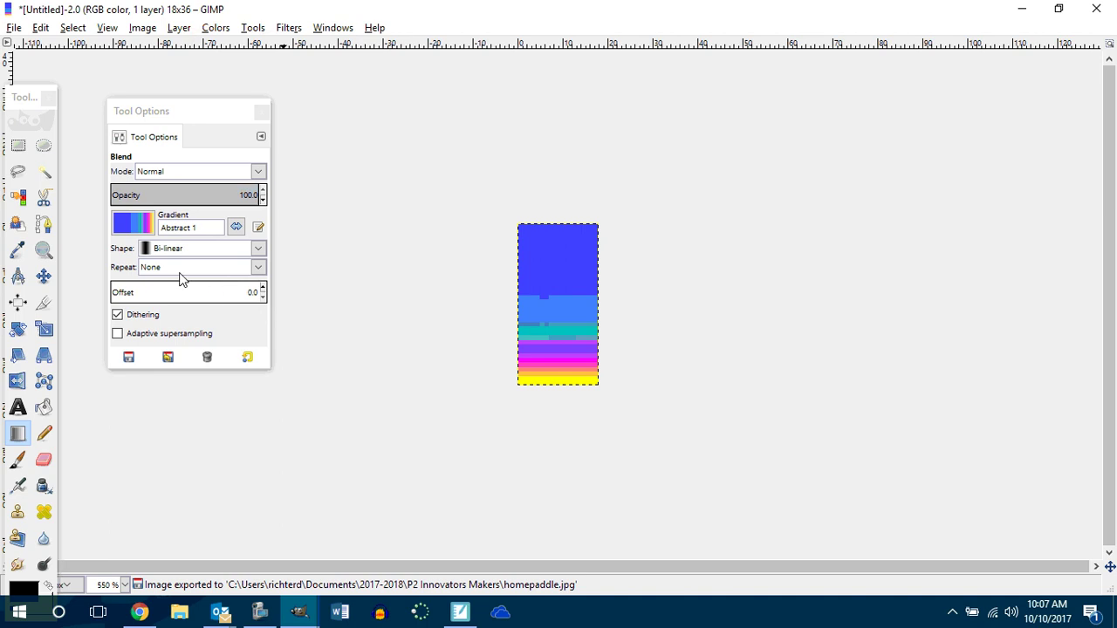
# - Try inverting the paddle image's colors and undo the inversion
pyautogui.click(215, 28)
pyautogui.click(260, 230)
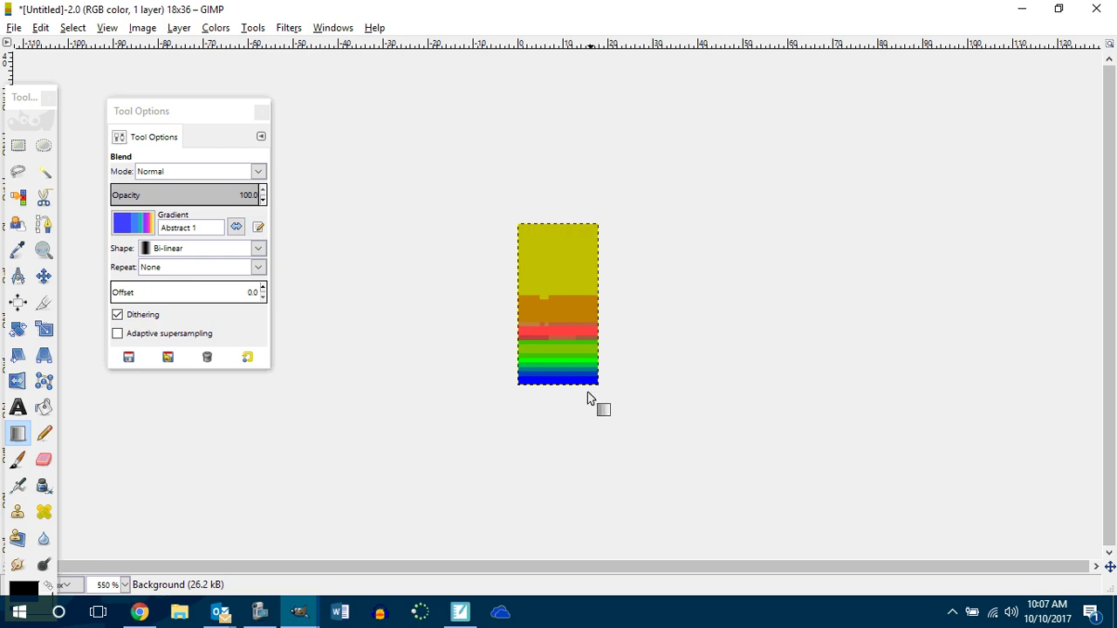
pyautogui.hotkey('ctrl', 'z')
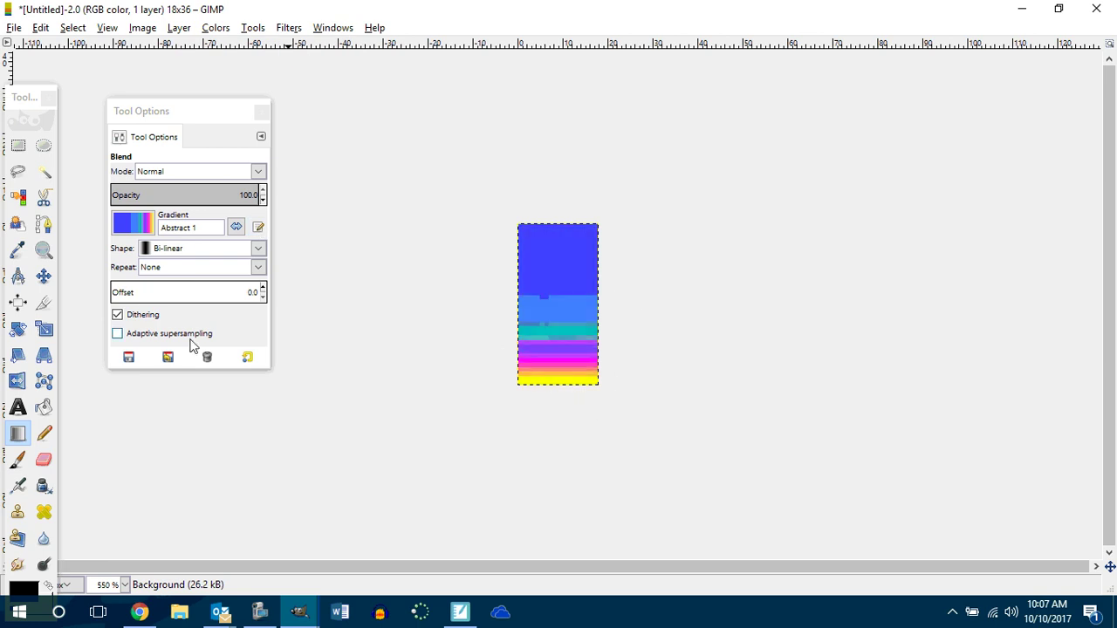
# - Undo the current fill and blend the canvas diagonally from upper-left to lower-right corner with the Abstract 2 gradient
pyautogui.click(131, 224)
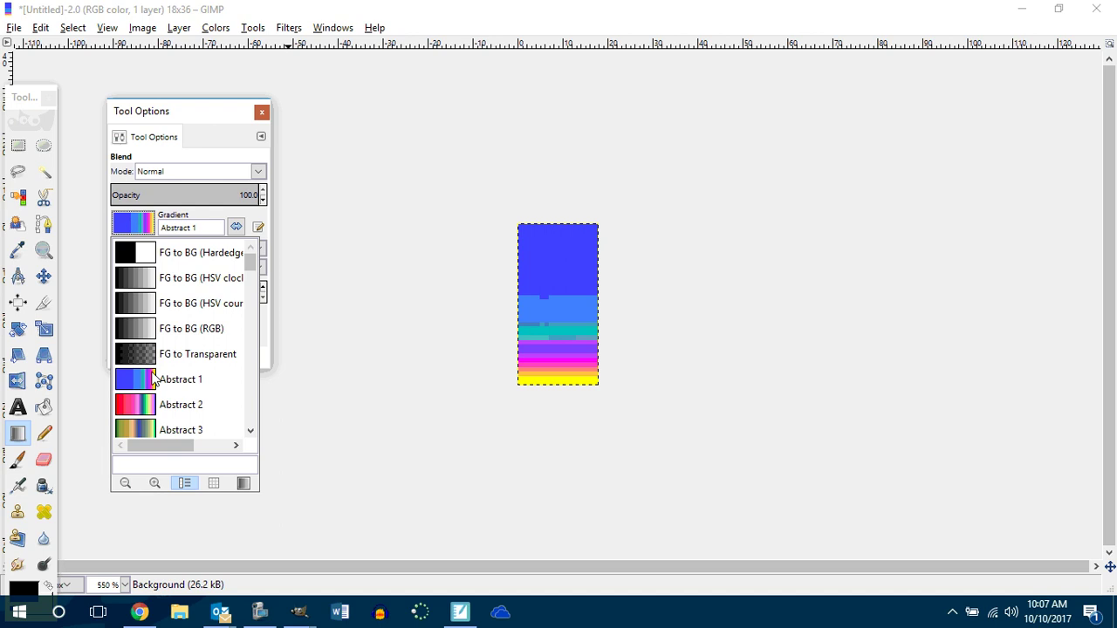
pyautogui.click(144, 406)
pyautogui.hotkey('ctrl', 'z')
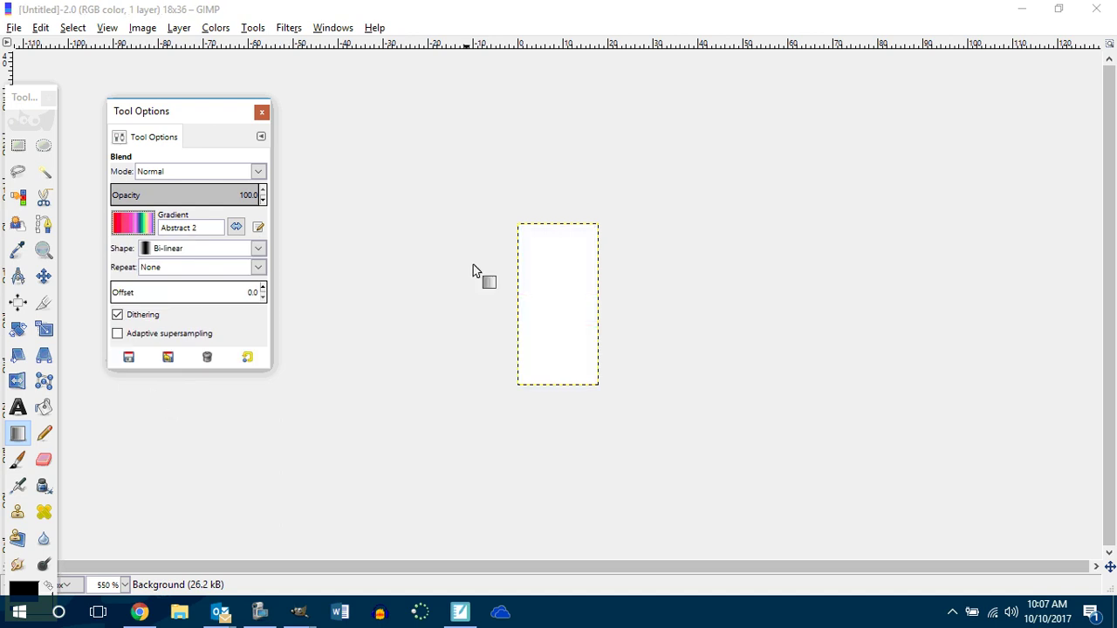
pyautogui.moveTo(522, 227); pyautogui.dragTo(595, 381)
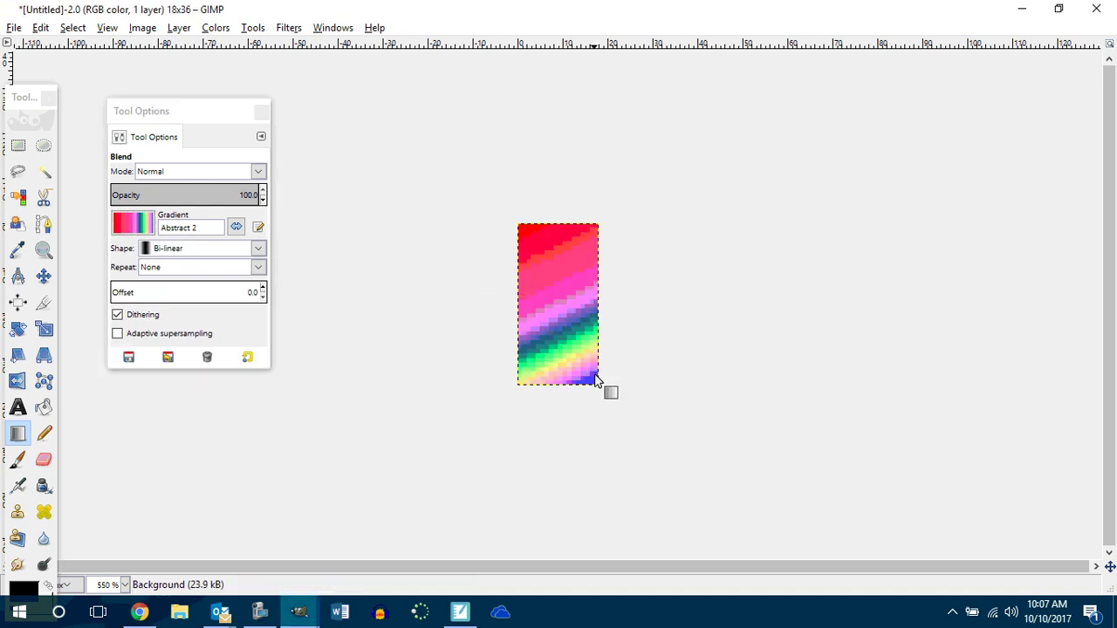
# - Export the image as awaypaddle.jpg to the P2 Innovators Makers folder at JPEG quality 90
pyautogui.click(14, 27)
pyautogui.click(90, 250)
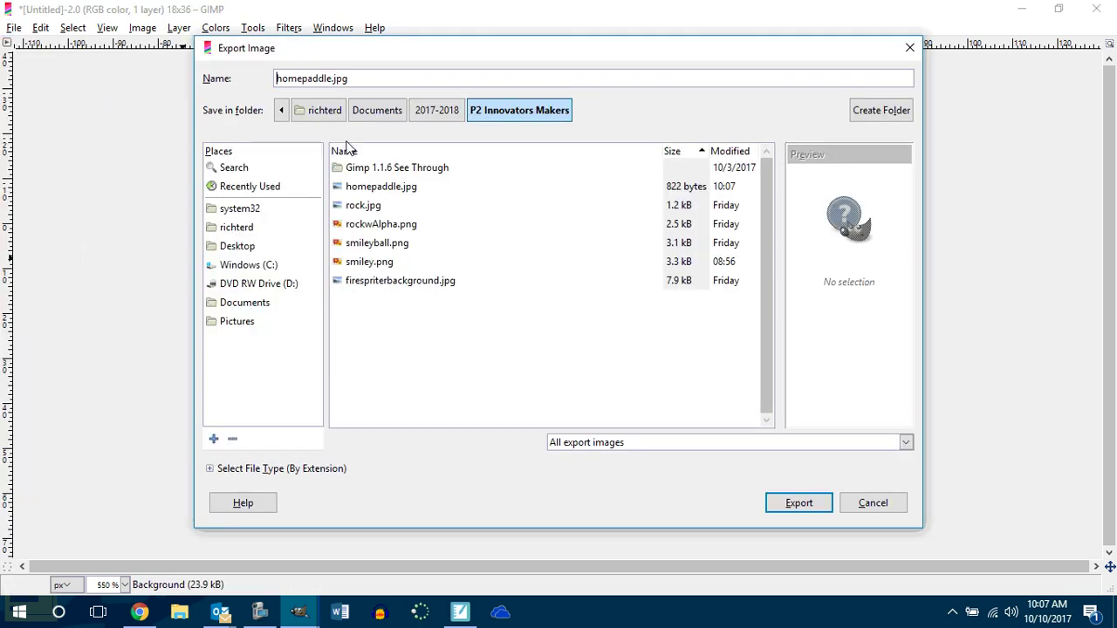
pyautogui.press('BackSpace')
pyautogui.press('BackSpace')
pyautogui.press('BackSpace')
pyautogui.press('BackSpace')
pyautogui.write('away')
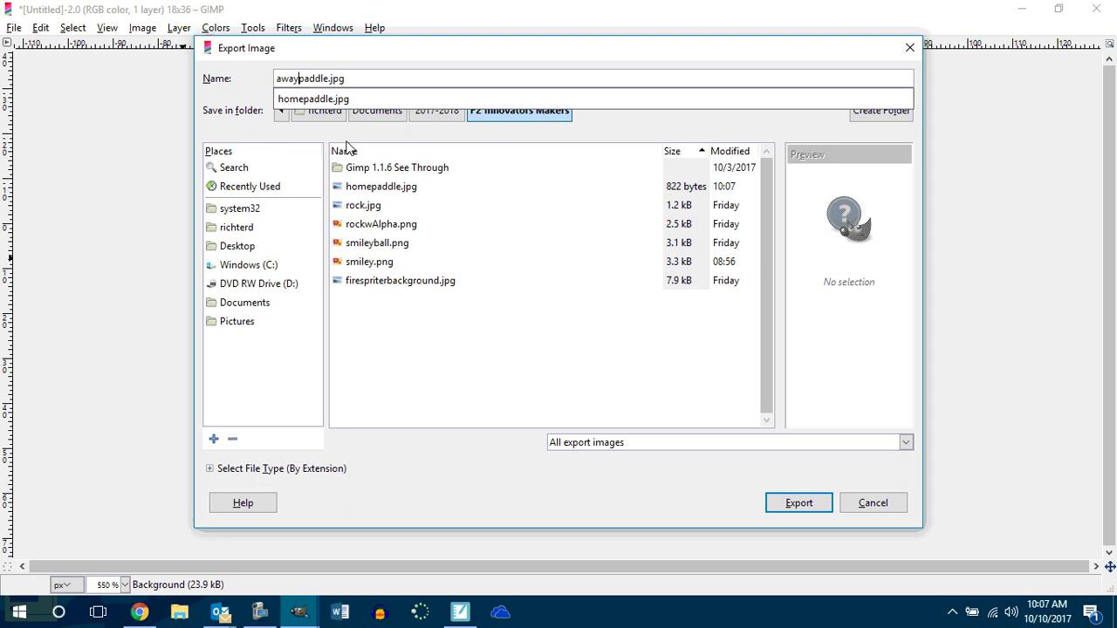
pyautogui.press('Return')
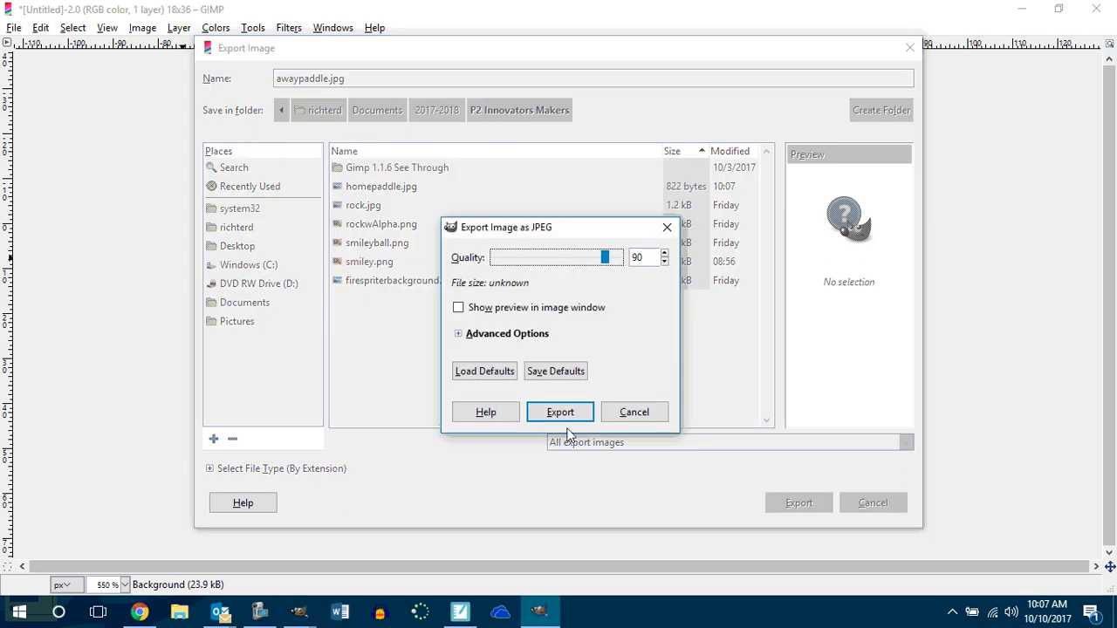
pyautogui.click(559, 412)
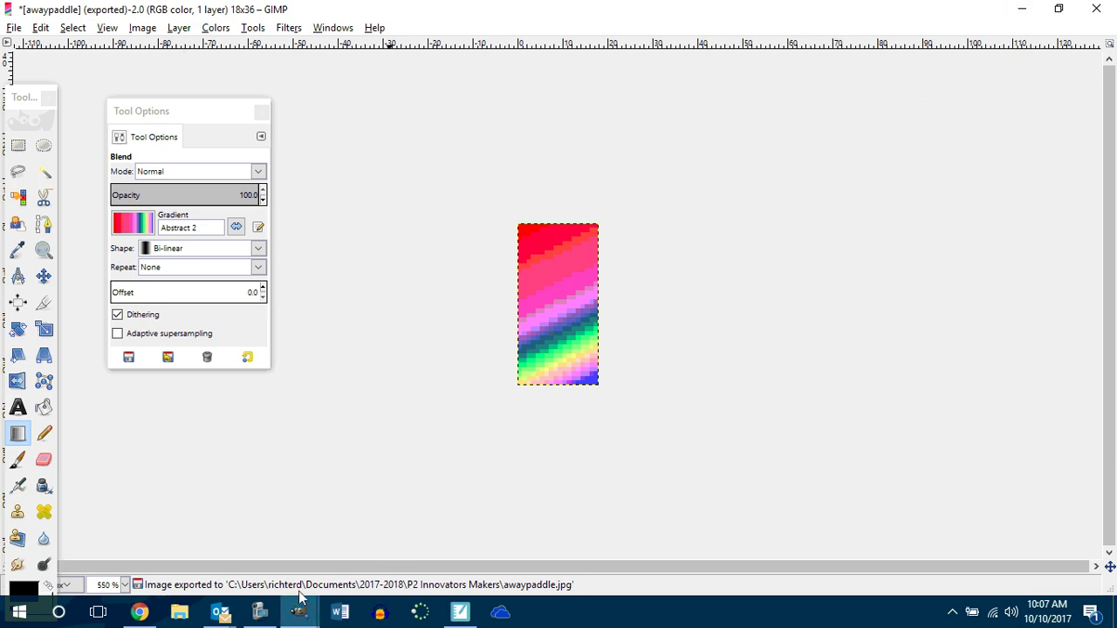
# - Switch to MIT App Inventor and upload homepaddle.jpg as the picture of the imgSprHome sprite
pyautogui.click(1021, 11)
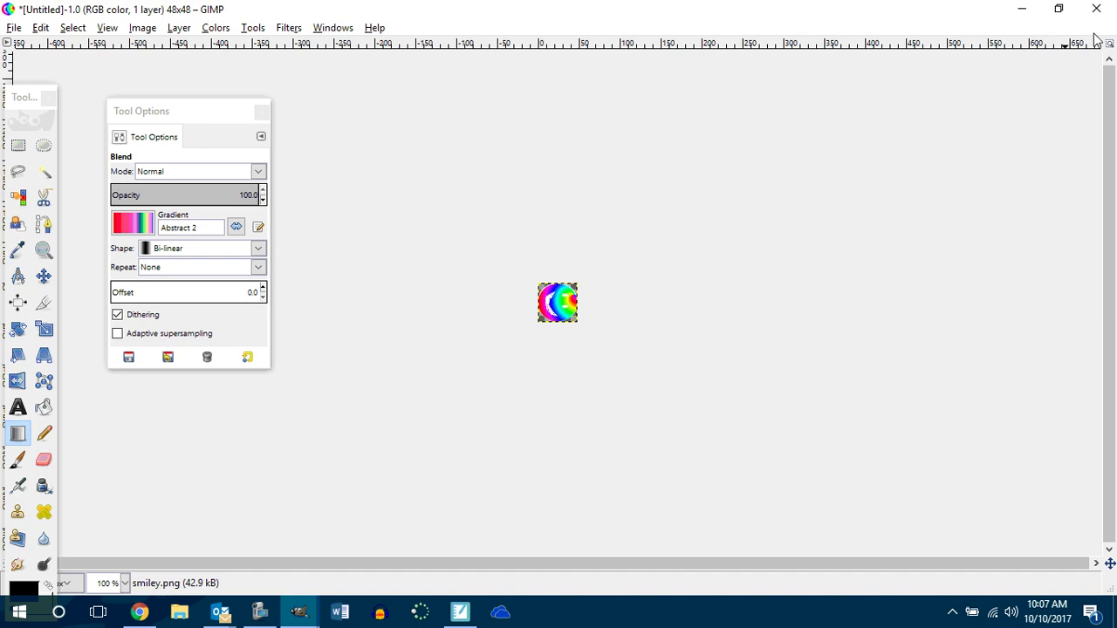
pyautogui.click(1023, 10)
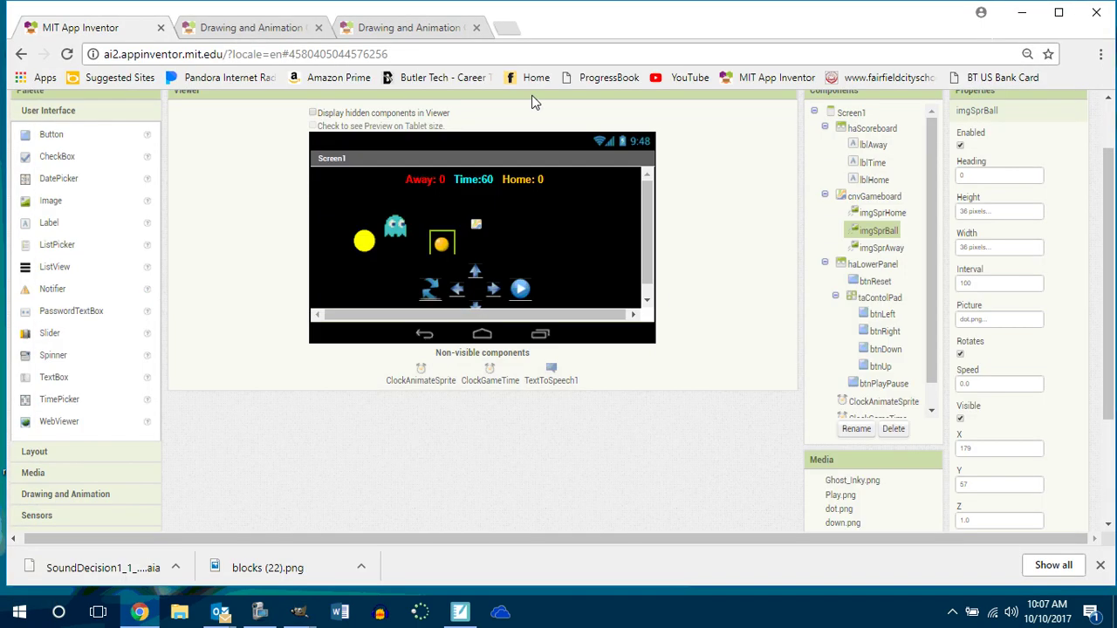
pyautogui.click(368, 244)
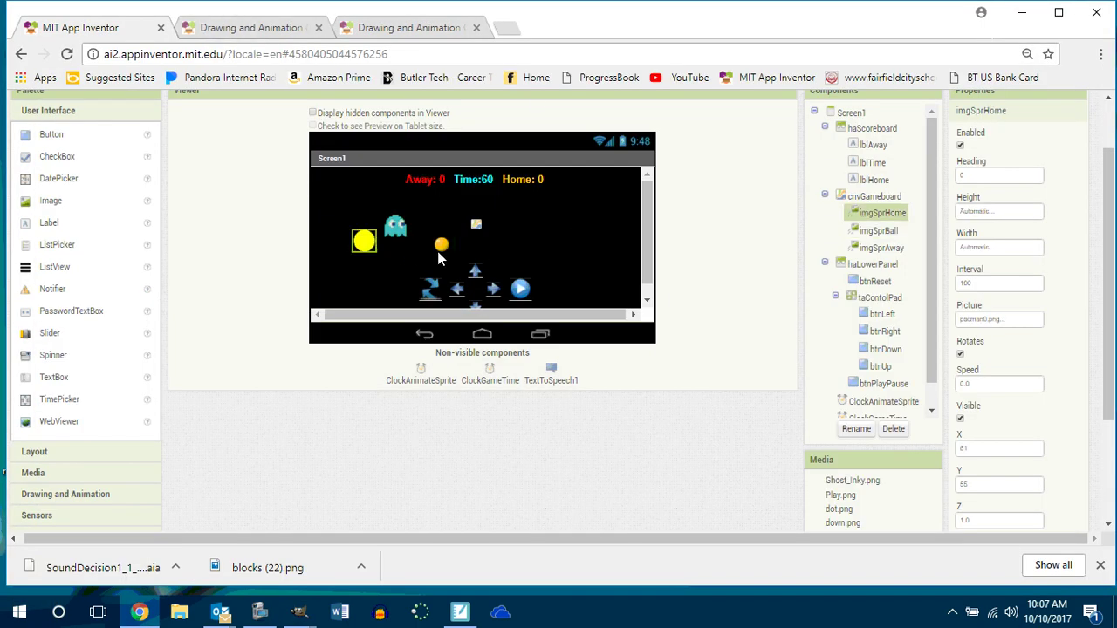
pyautogui.click(998, 319)
pyautogui.click(999, 355)
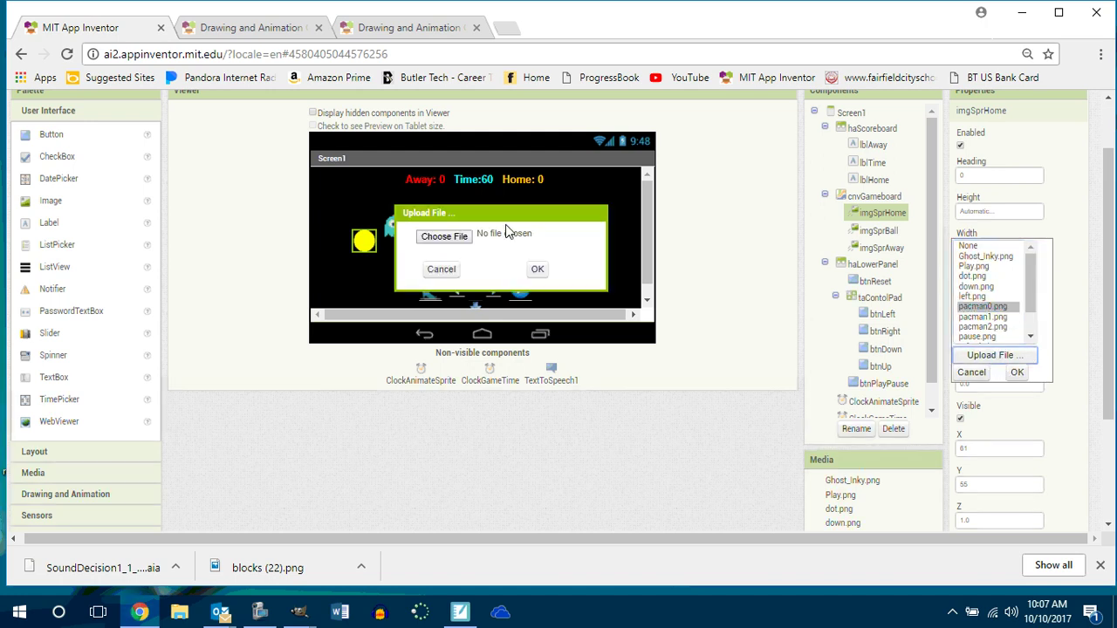
pyautogui.click(436, 238)
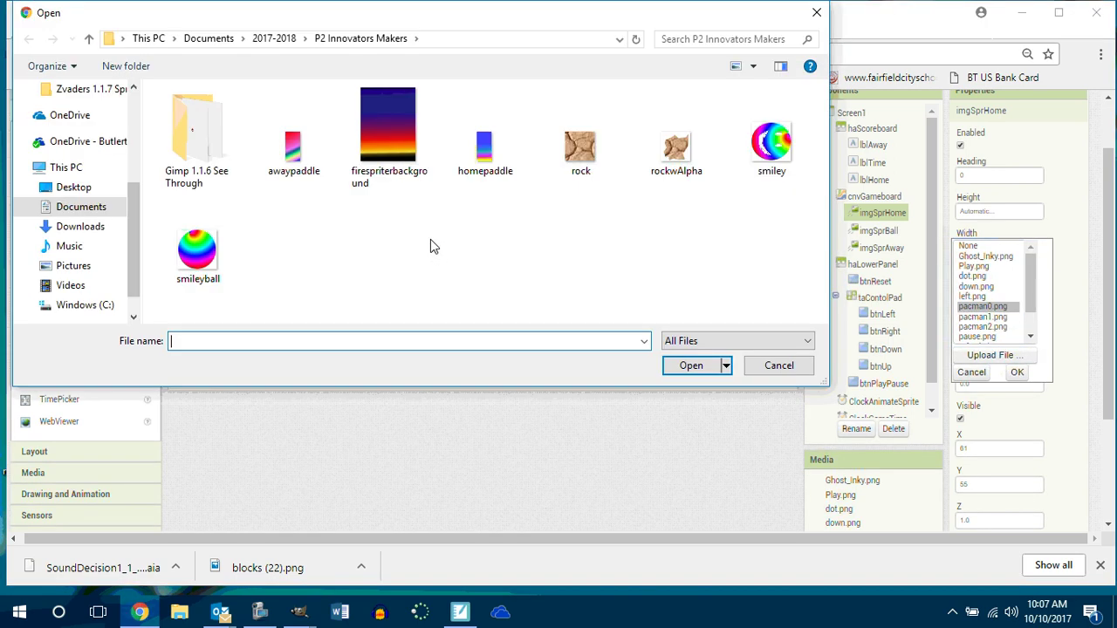
pyautogui.click(485, 153)
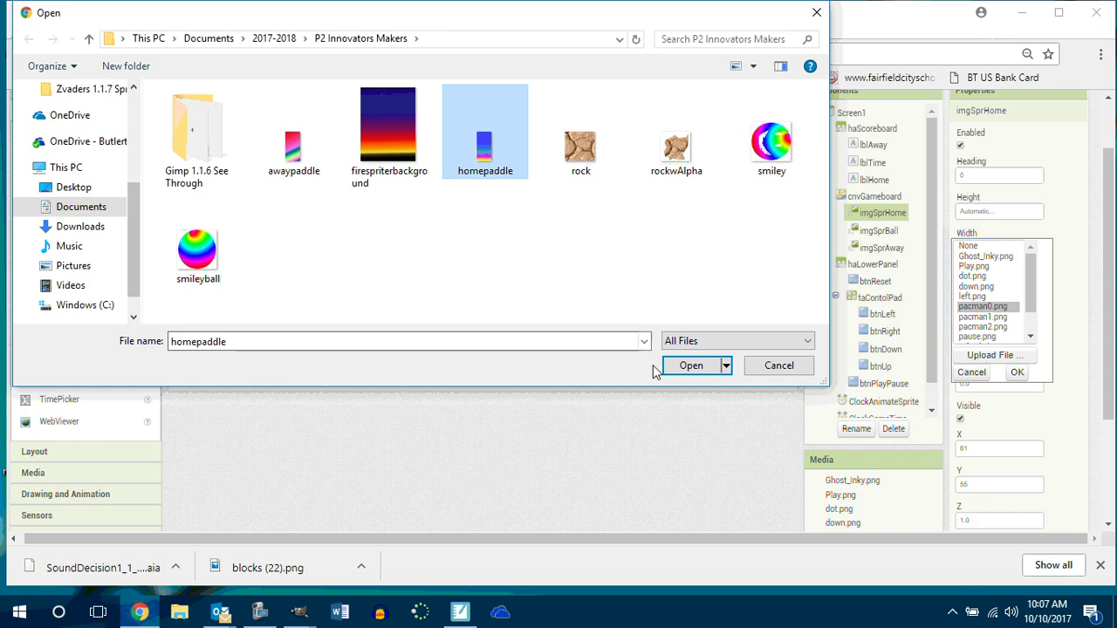
pyautogui.click(689, 366)
pyautogui.click(534, 266)
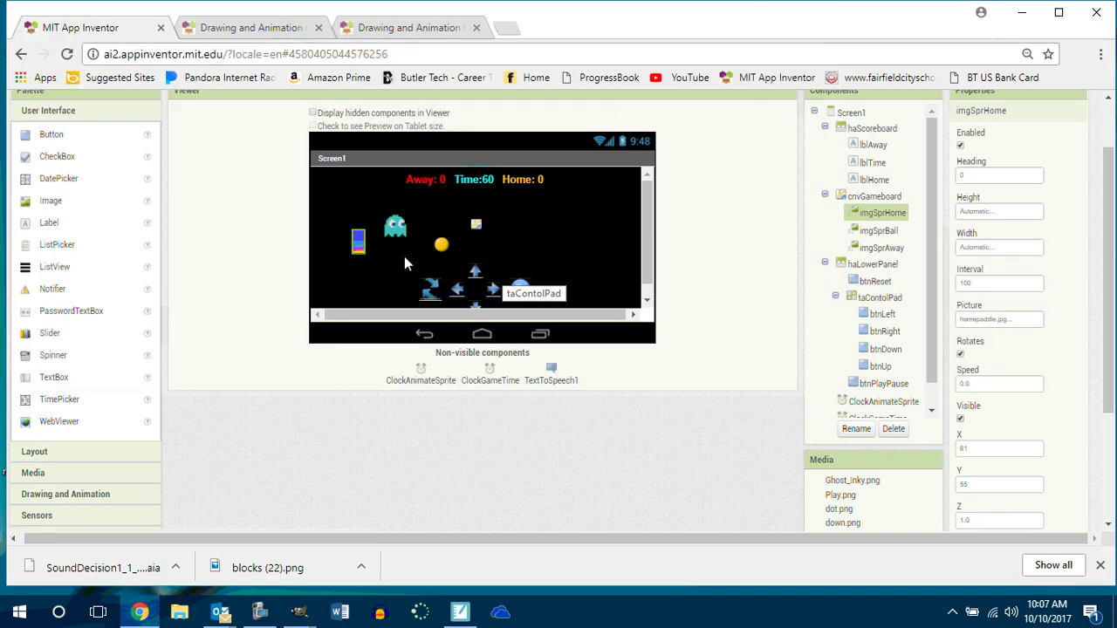
# - Try to move the home paddle directly toward the canvas's right side, and set imgSprHome's X to 250
pyautogui.moveTo(362, 248); pyautogui.dragTo(609, 283)
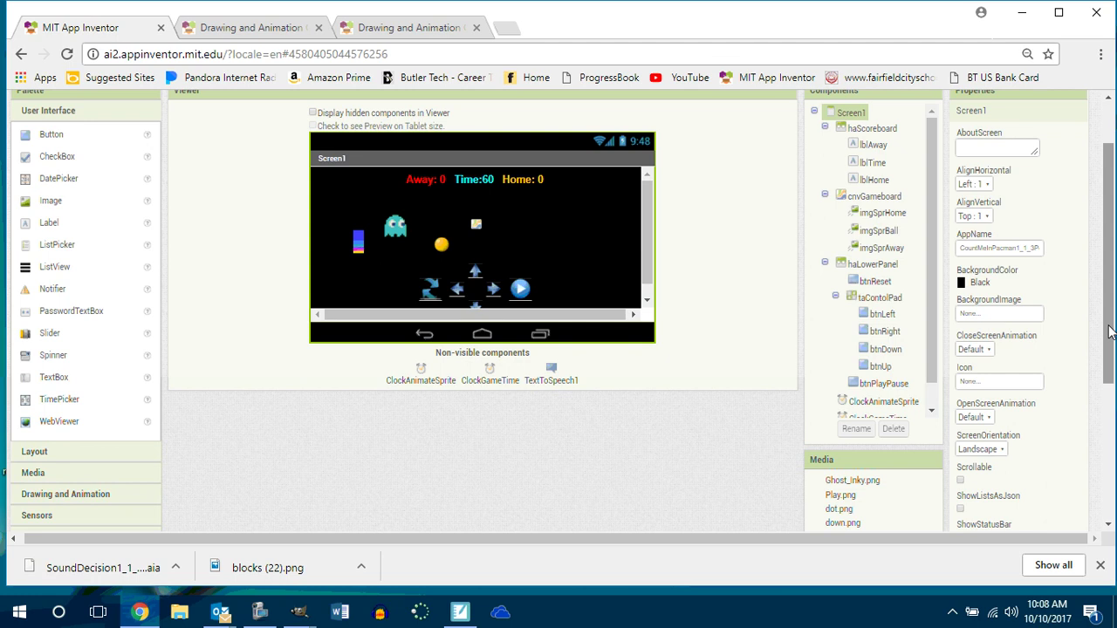
pyautogui.scroll(-2, 994, 330)
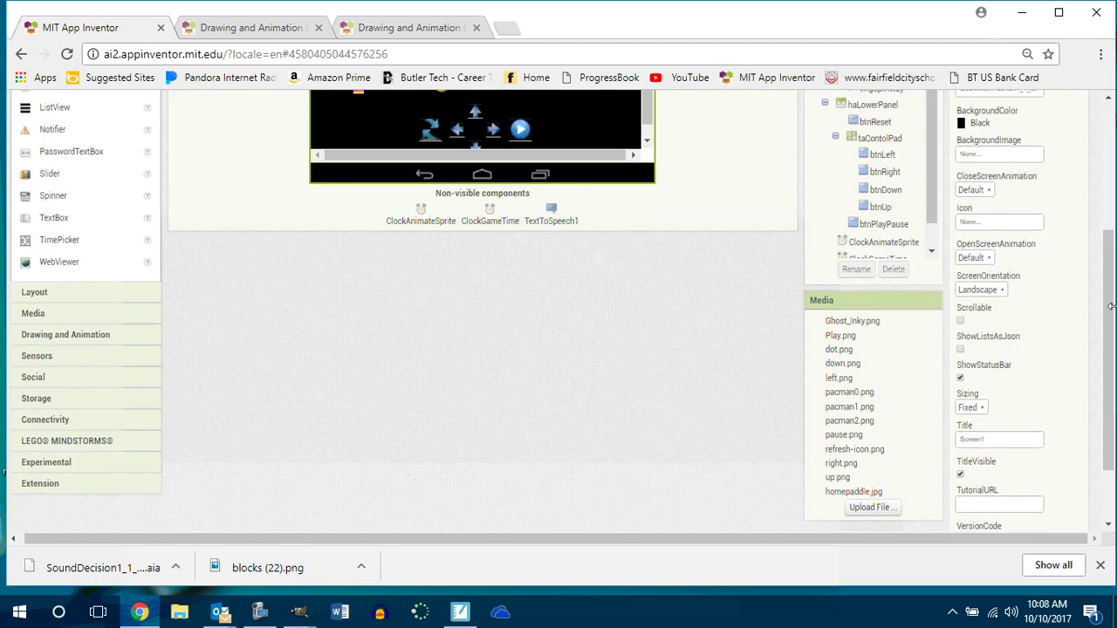
pyautogui.scroll(1, 321, 212)
pyautogui.click(358, 159)
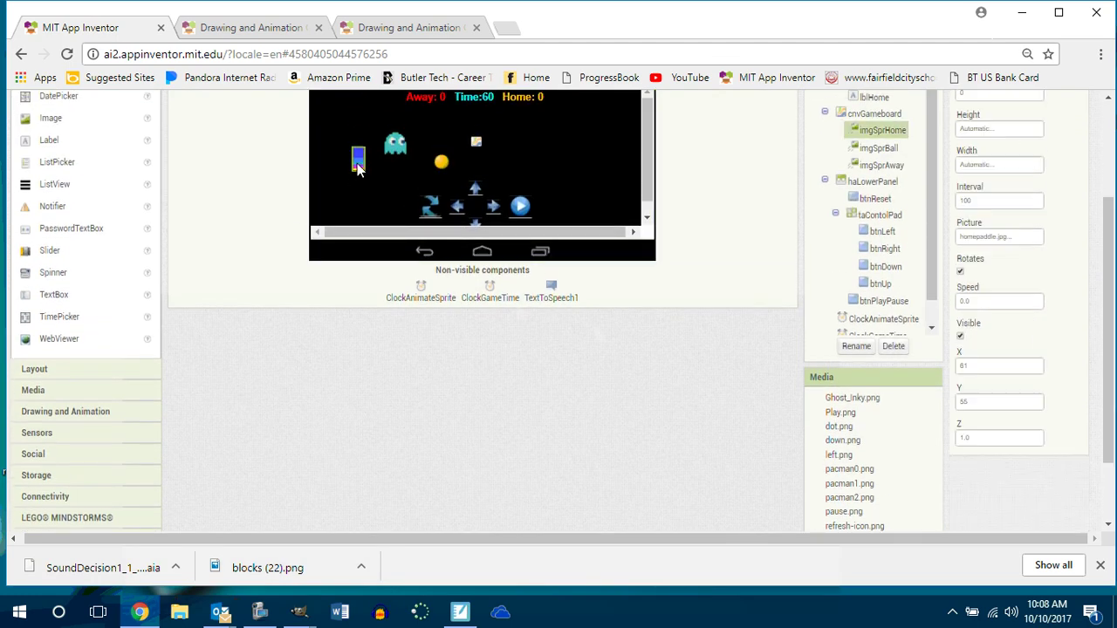
pyautogui.scroll(-1, 358, 165)
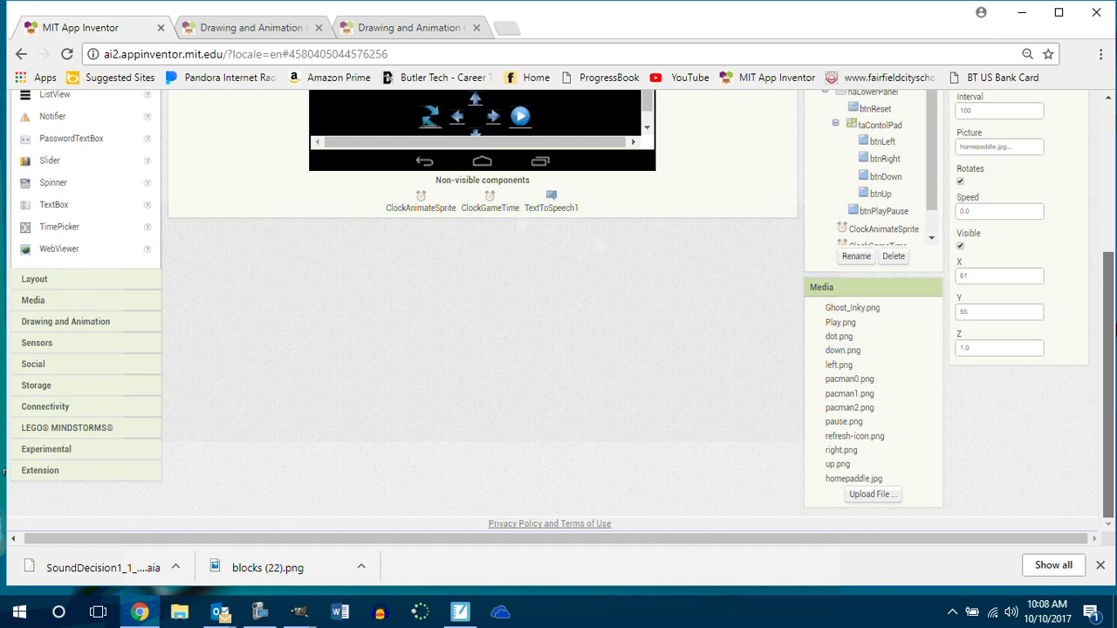
pyautogui.click(968, 276)
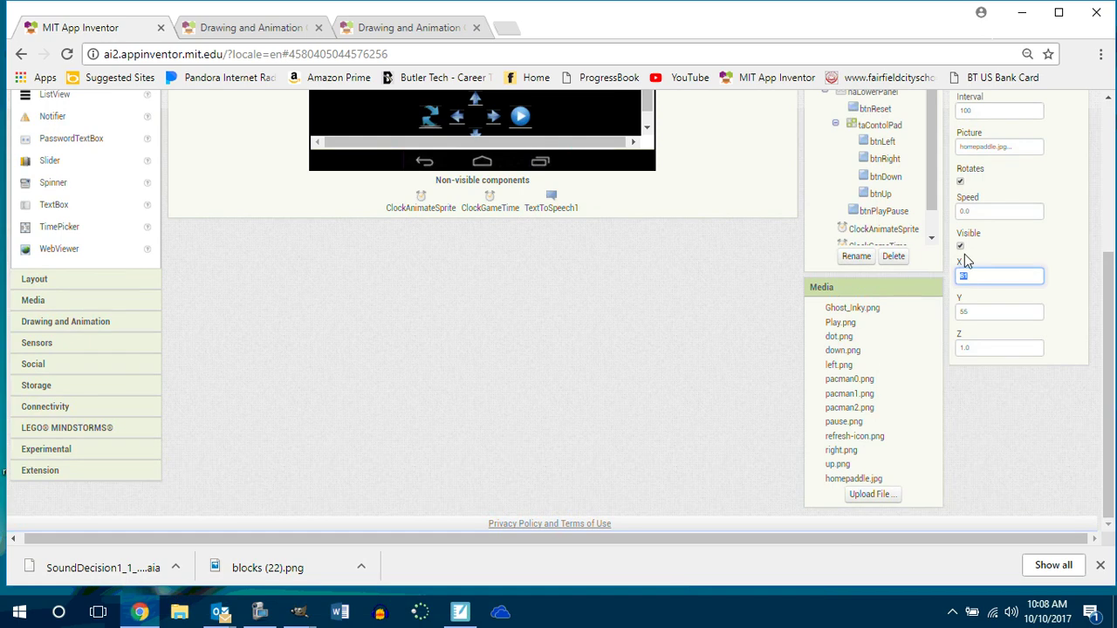
pyautogui.write('0')
pyautogui.press('Return')
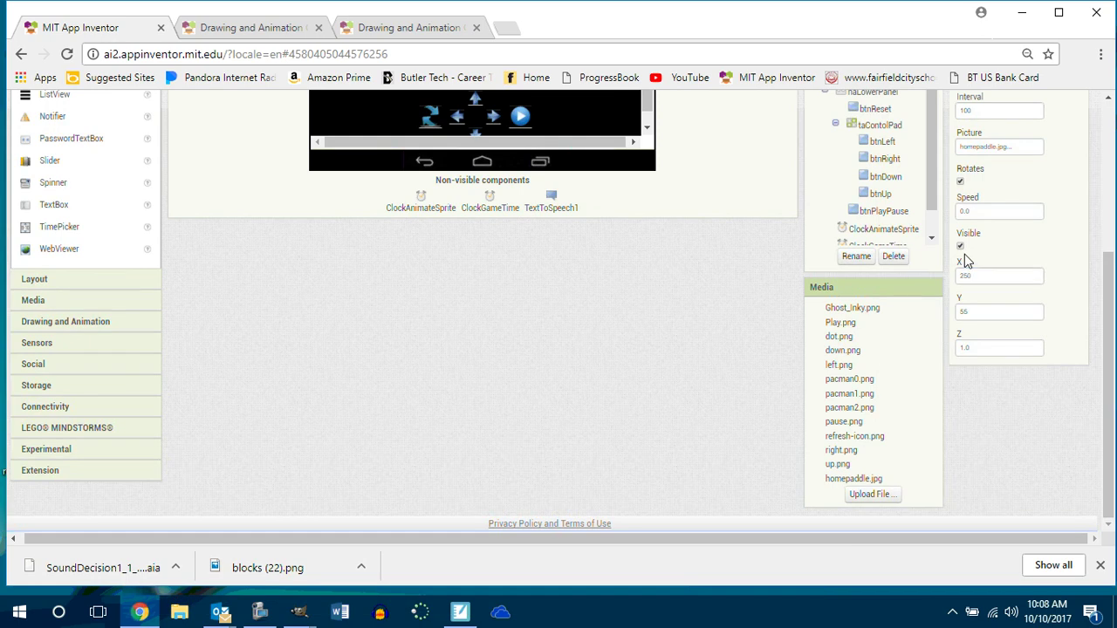
# - Shift the home paddle toward the canvas's right edge by trying X values 350 and 400, ending with 450
pyautogui.moveTo(1106, 371); pyautogui.dragTo(1106, 304)
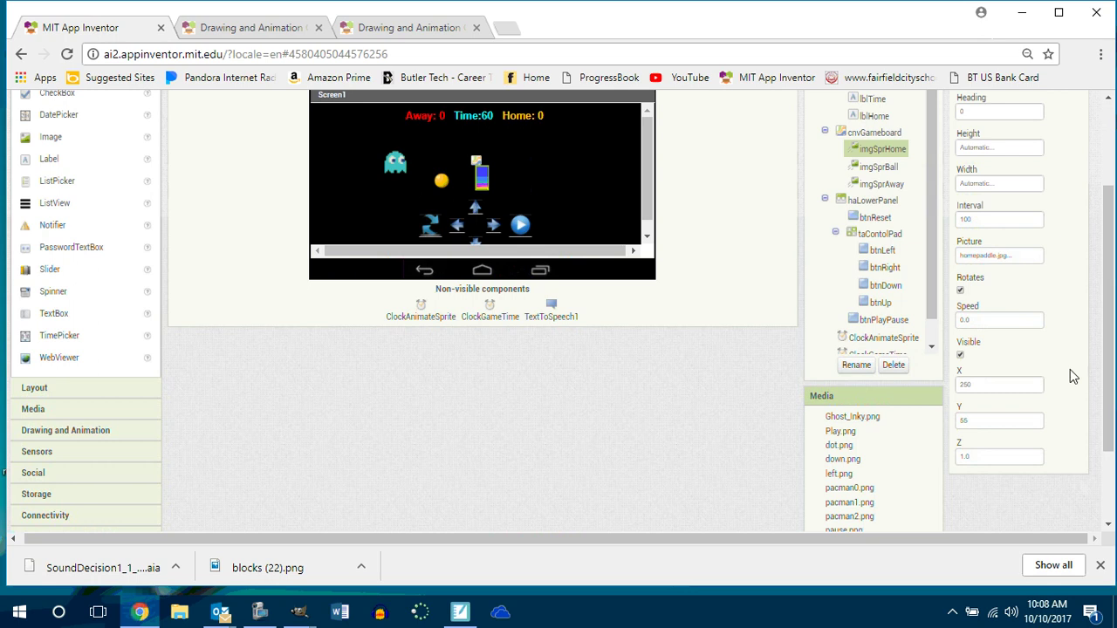
pyautogui.click(994, 391)
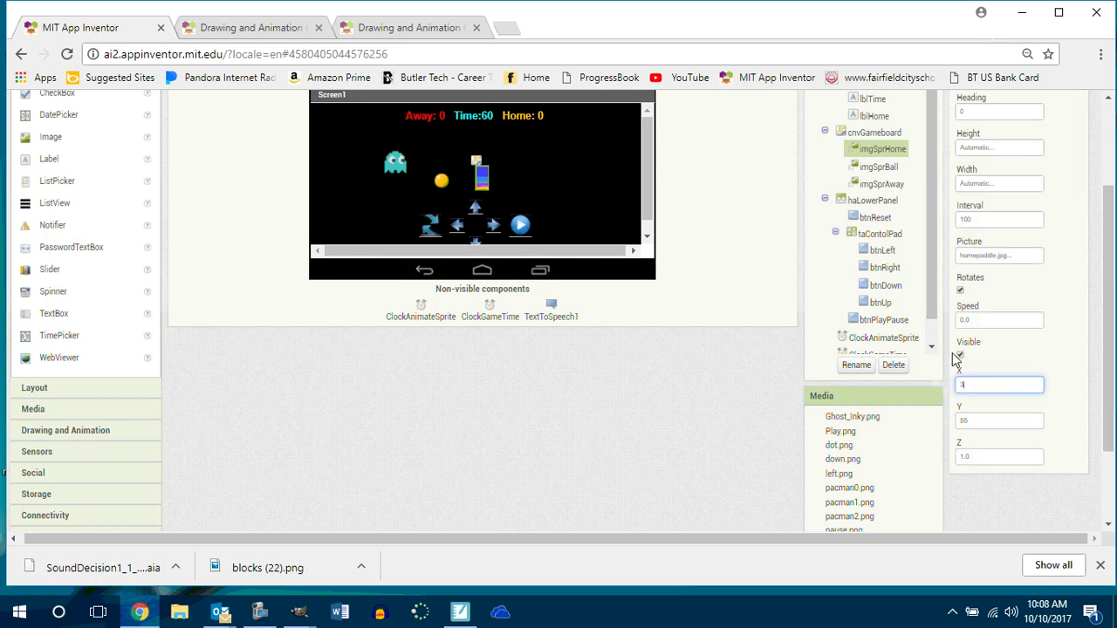
pyautogui.write('350')
pyautogui.press('Return')
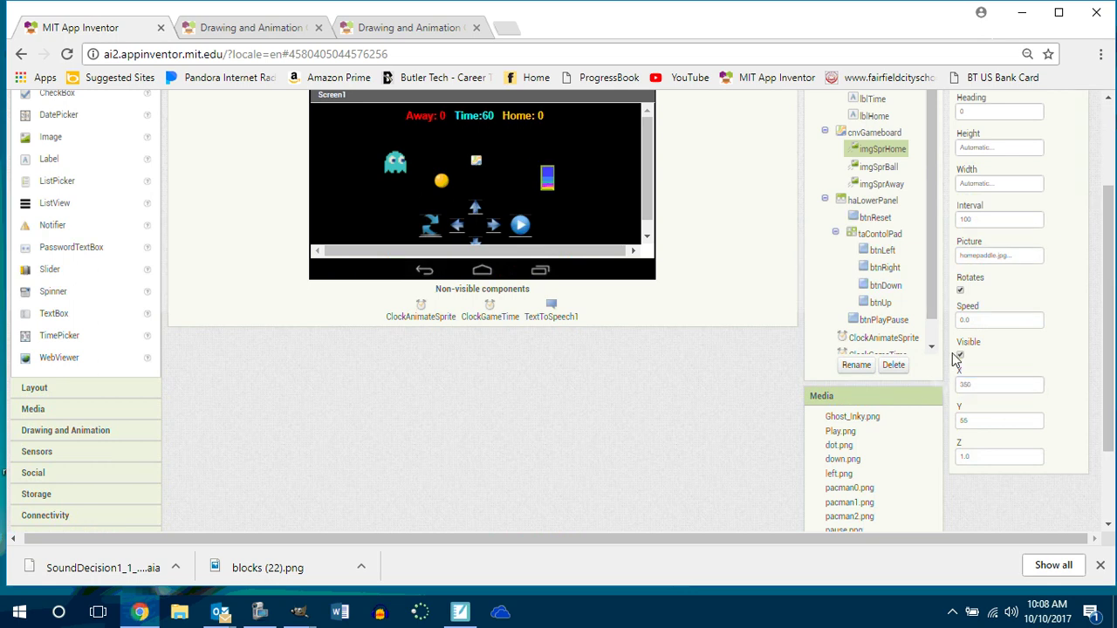
pyautogui.click(981, 391)
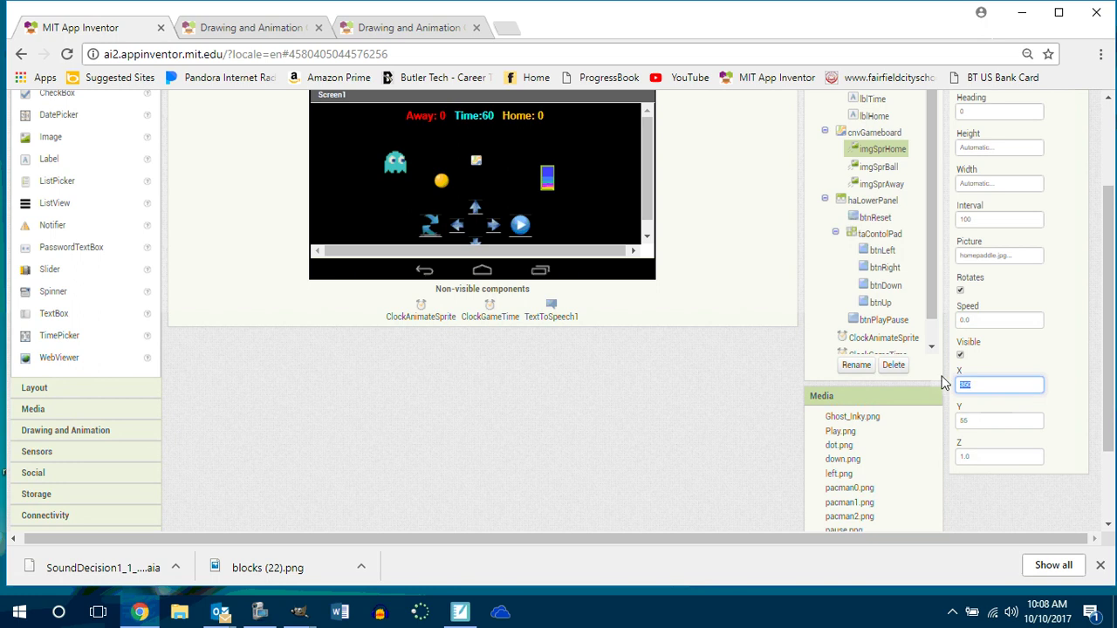
pyautogui.press('Return')
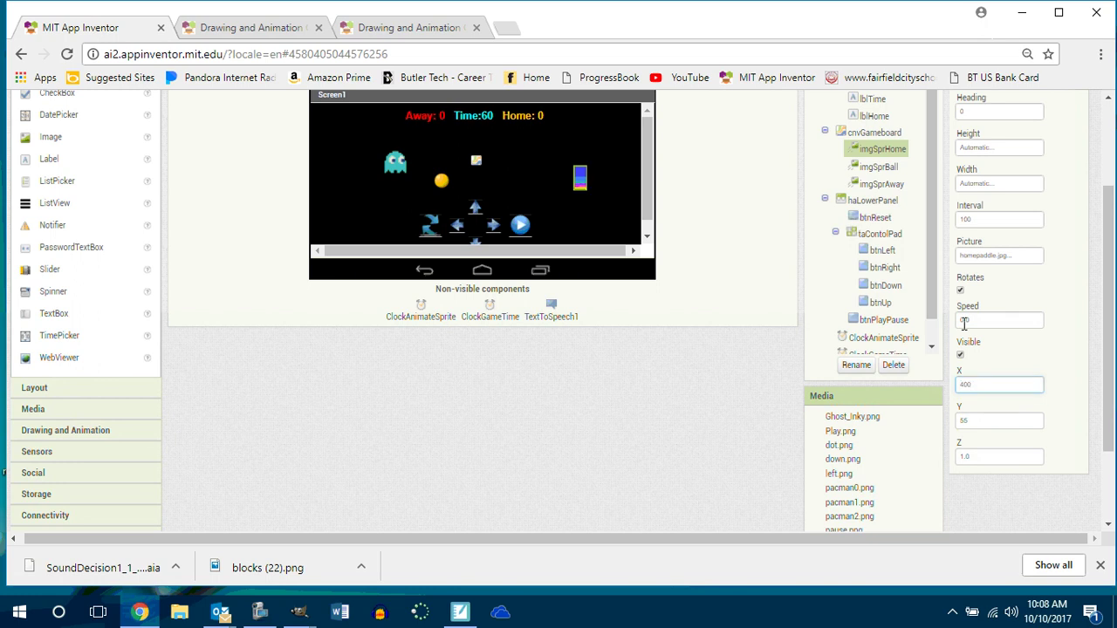
pyautogui.click(981, 384)
pyautogui.press('Return')
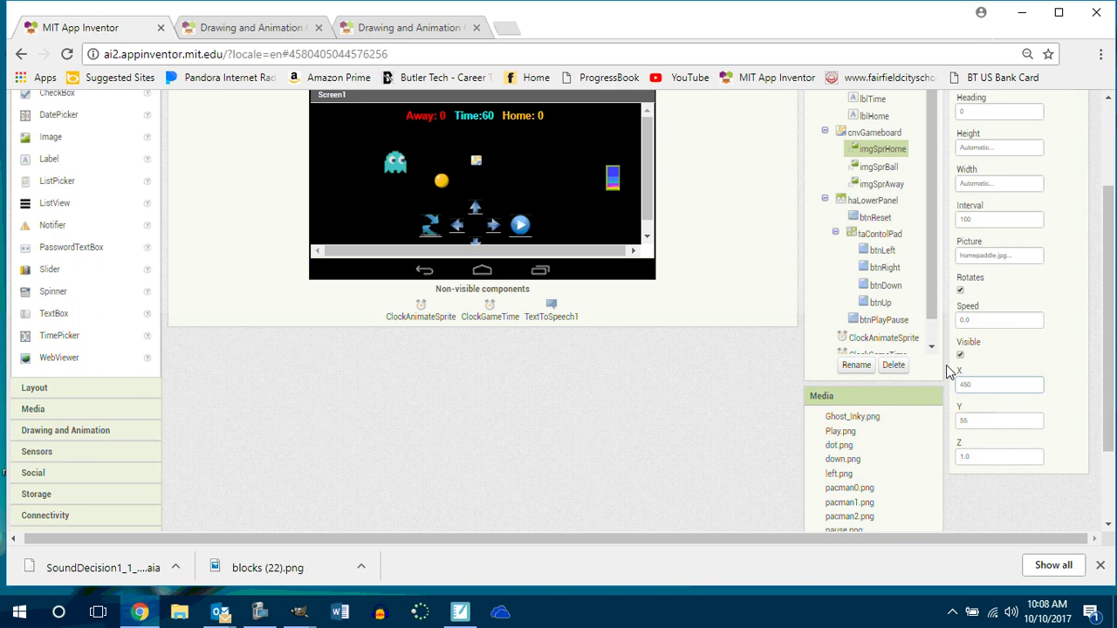
# - Upload awaypaddle.jpg as the picture of the imgSprAway sprite and set its X to 25
pyautogui.click(398, 164)
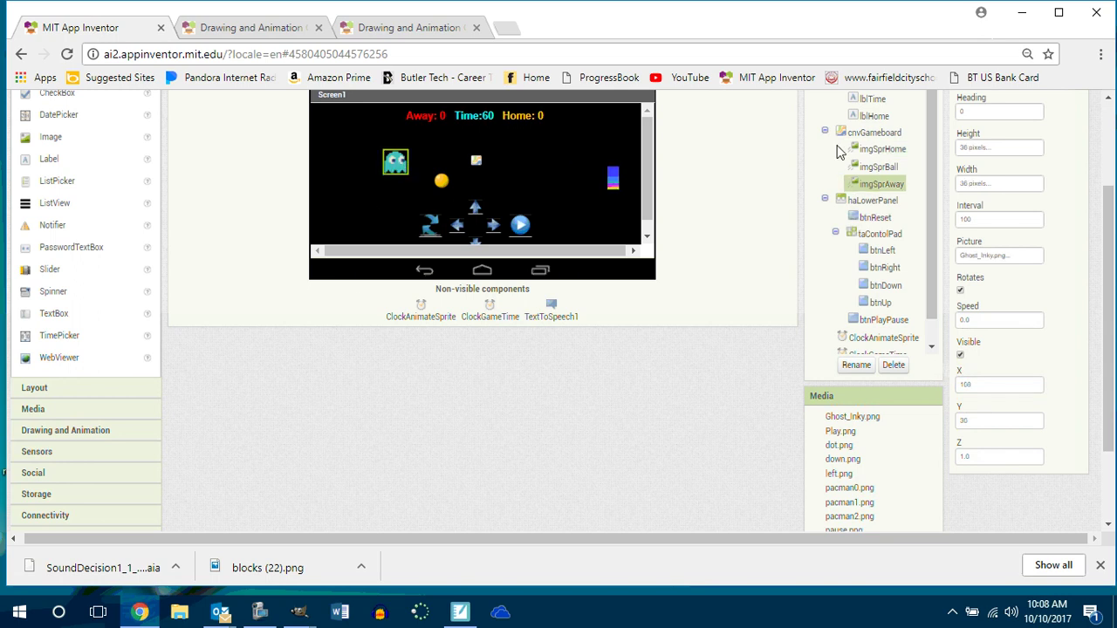
pyautogui.click(1015, 259)
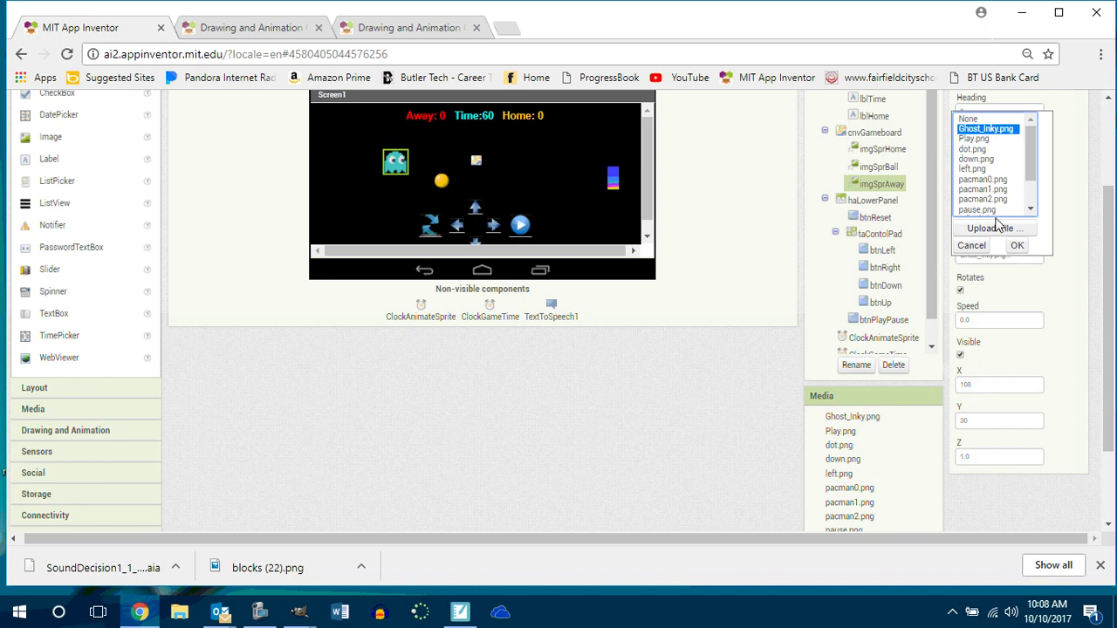
pyautogui.click(978, 232)
pyautogui.click(454, 236)
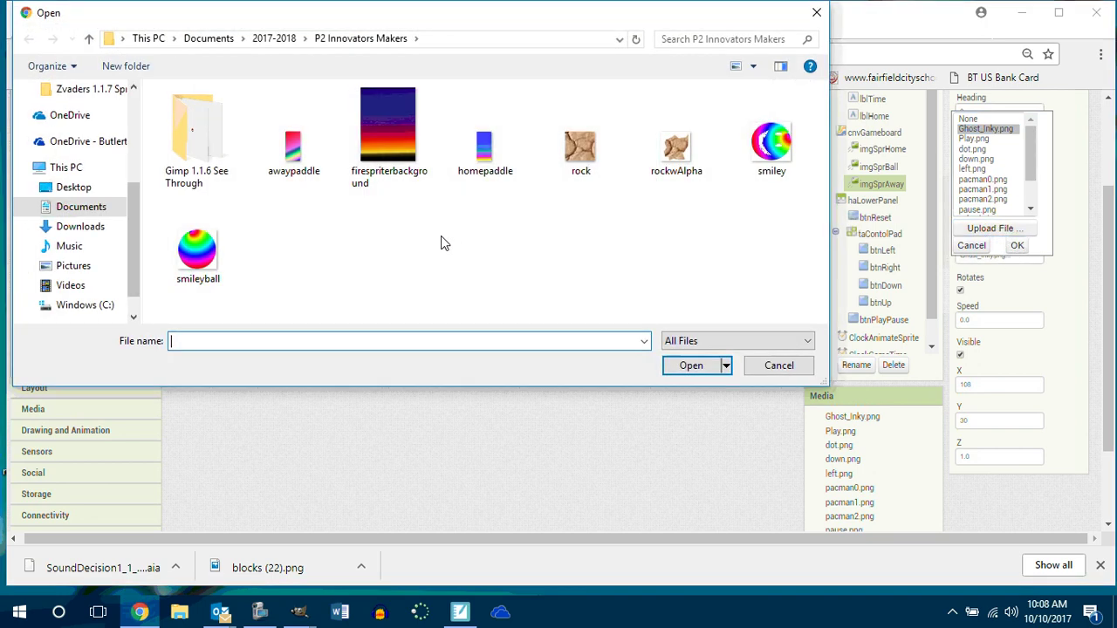
pyautogui.click(293, 144)
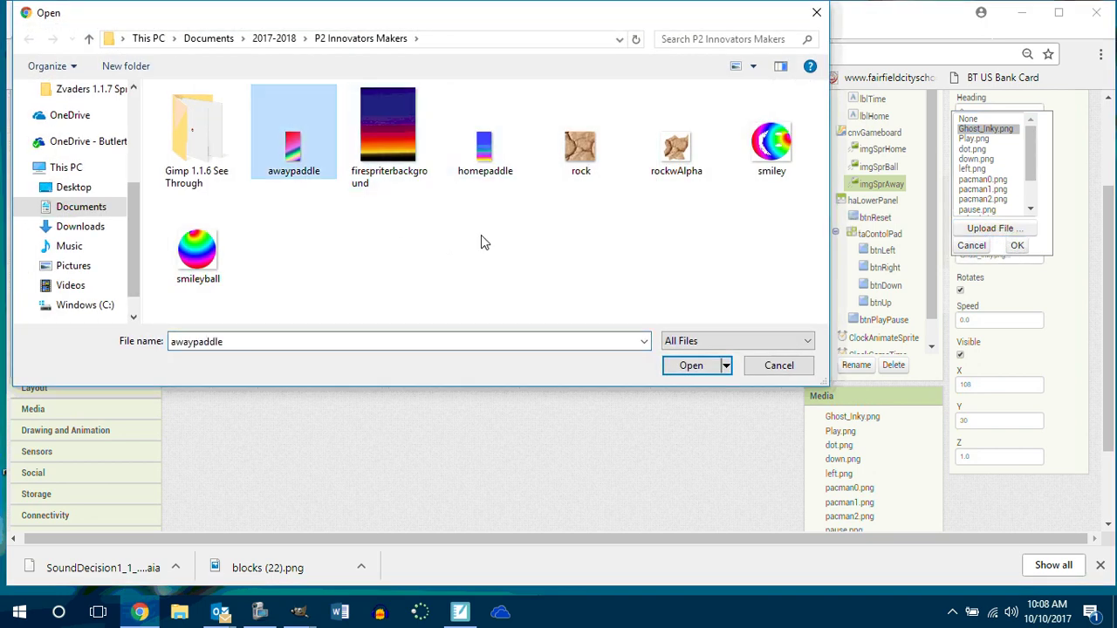
pyautogui.click(689, 365)
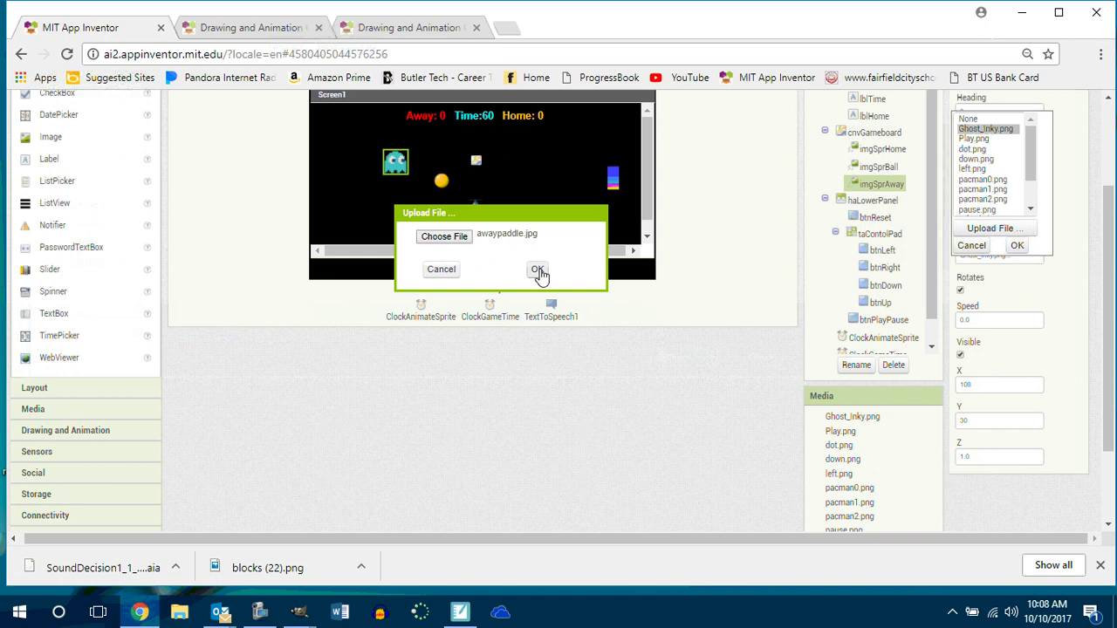
pyautogui.click(537, 271)
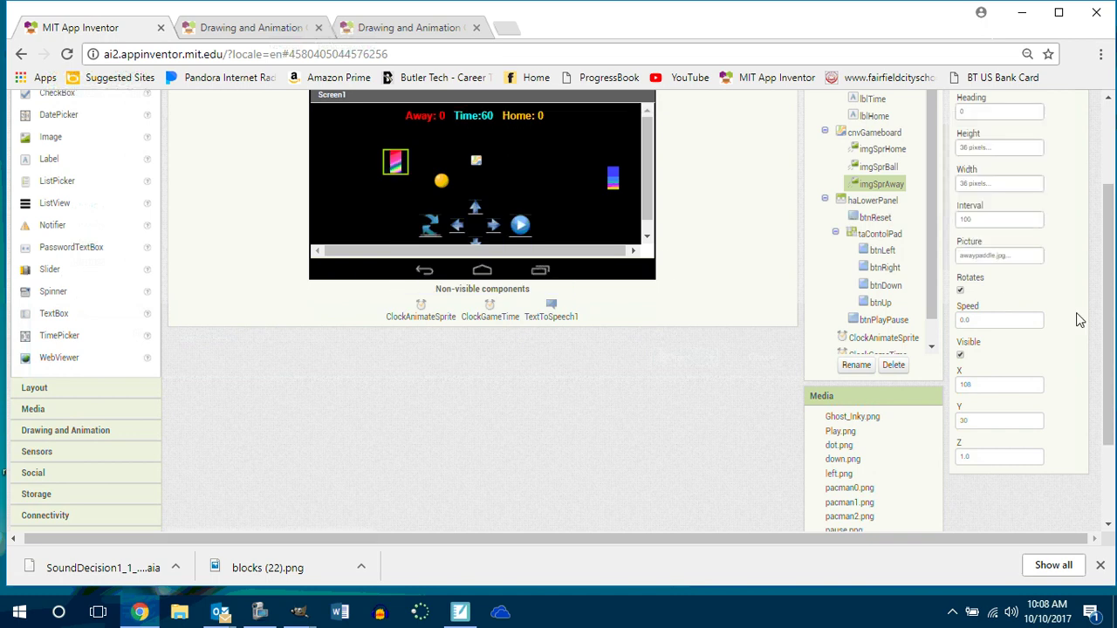
pyautogui.click(991, 384)
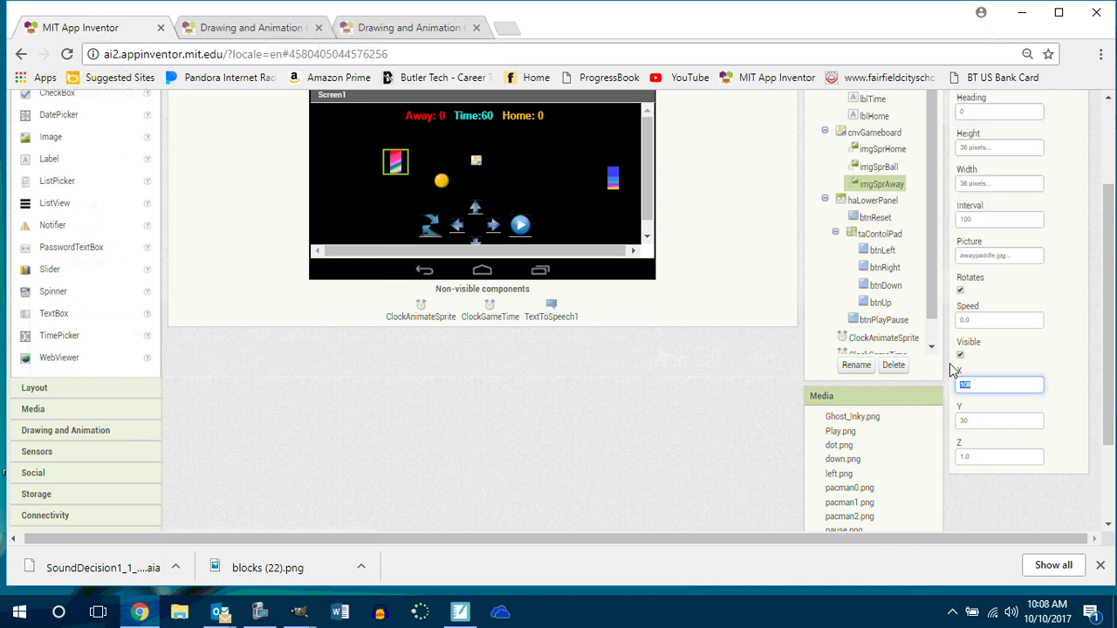
pyautogui.press('Return')
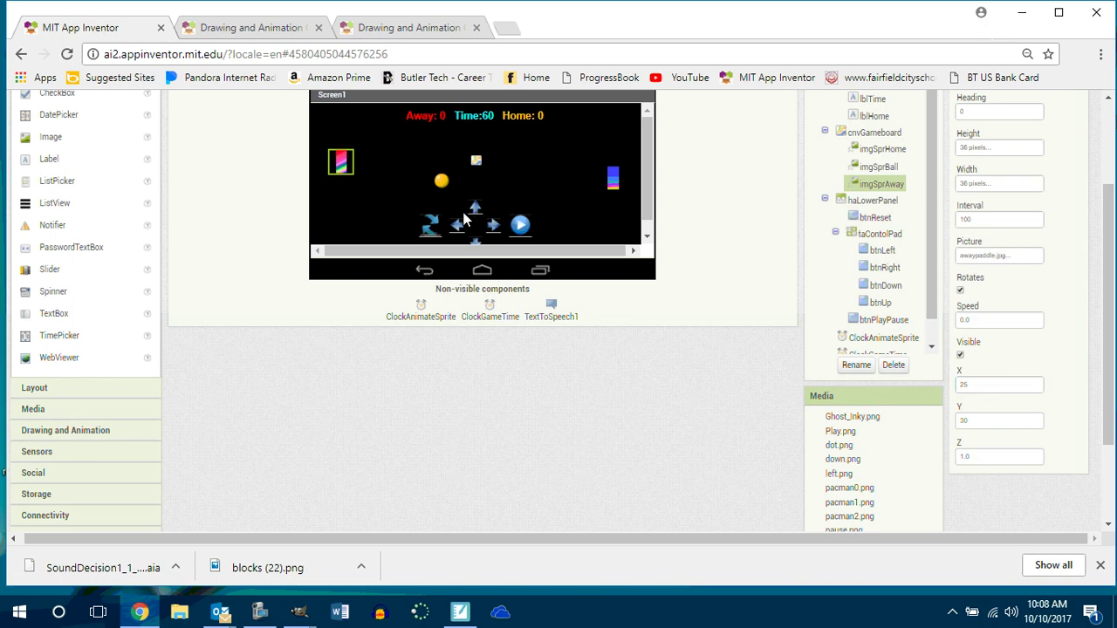
# - Select the imgSprBall sprite, switch to GIMP and create a new 18 × 18 px image in a maximized window
pyautogui.click(441, 185)
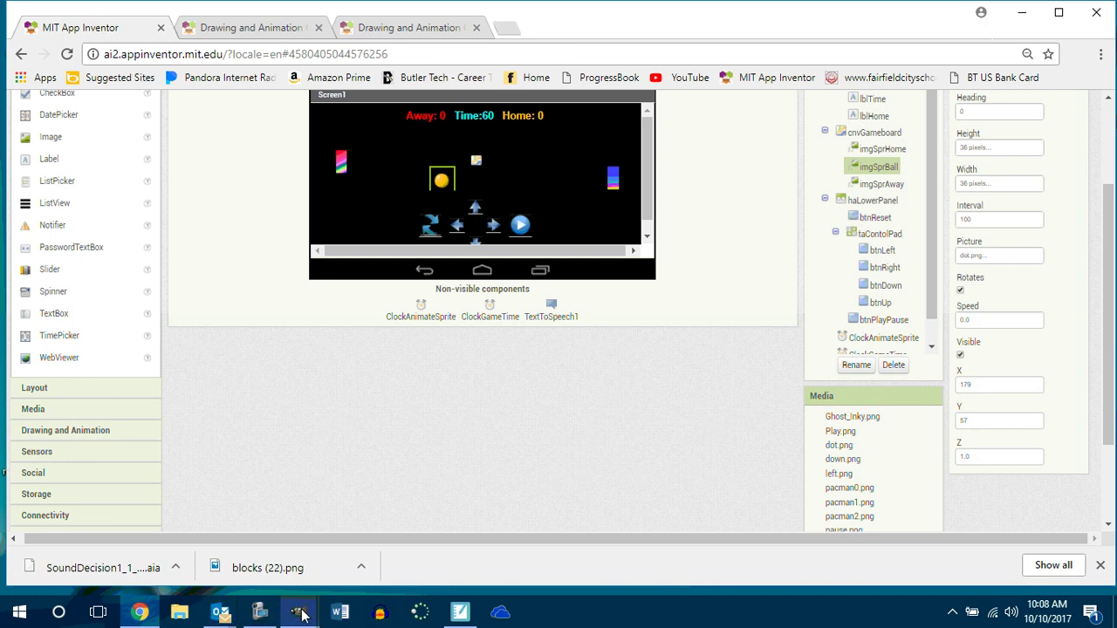
pyautogui.moveTo(301, 615)
pyautogui.click(398, 558)
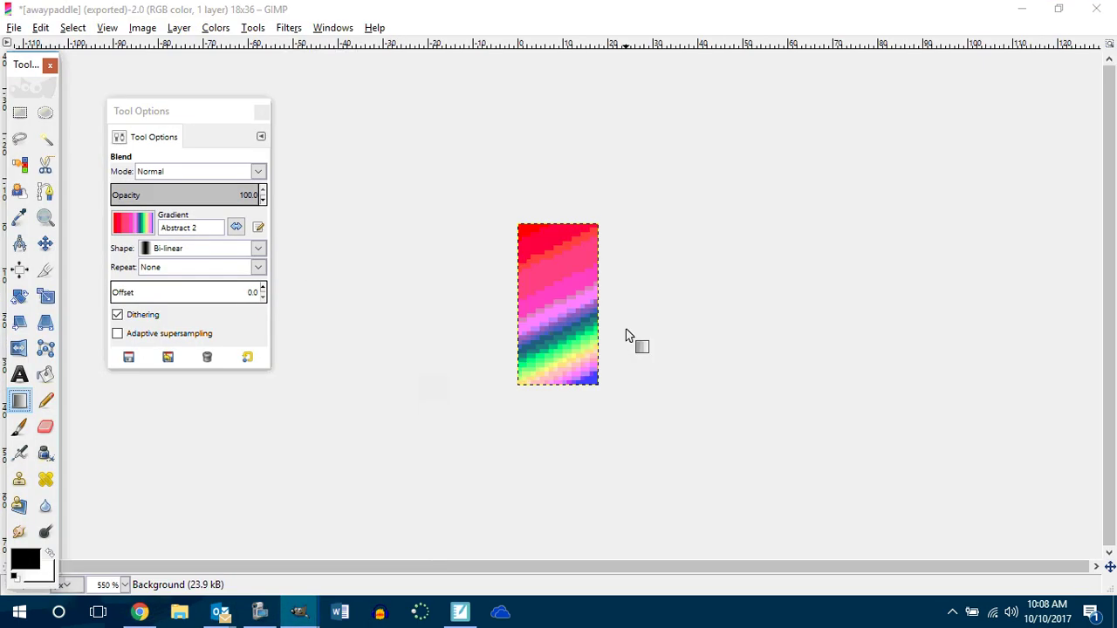
pyautogui.click(14, 27)
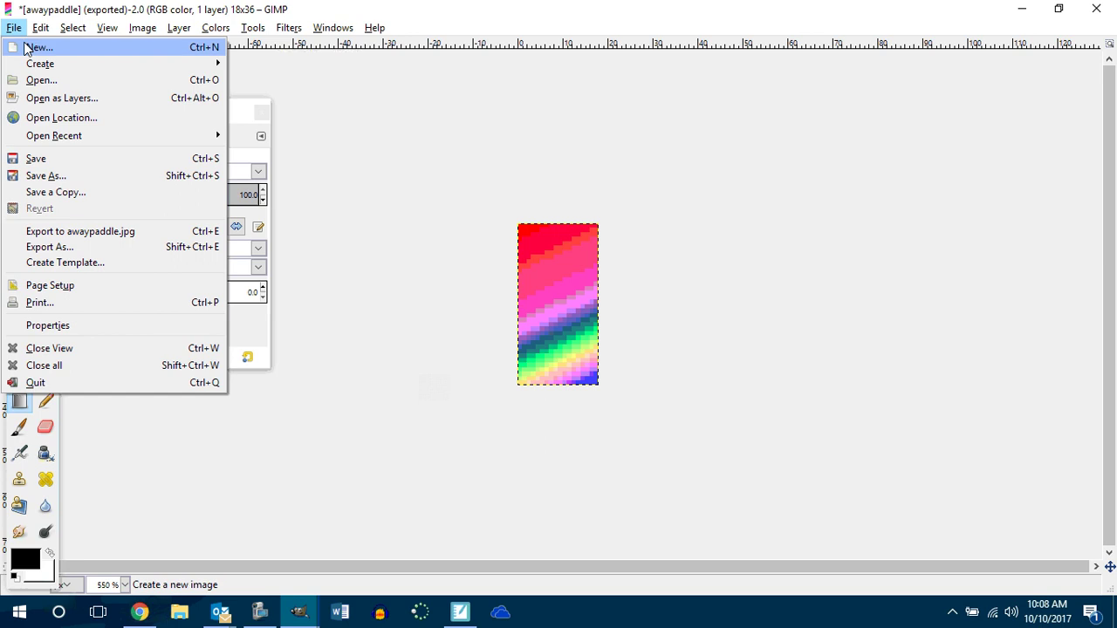
pyautogui.click(26, 45)
pyautogui.press('Tab')
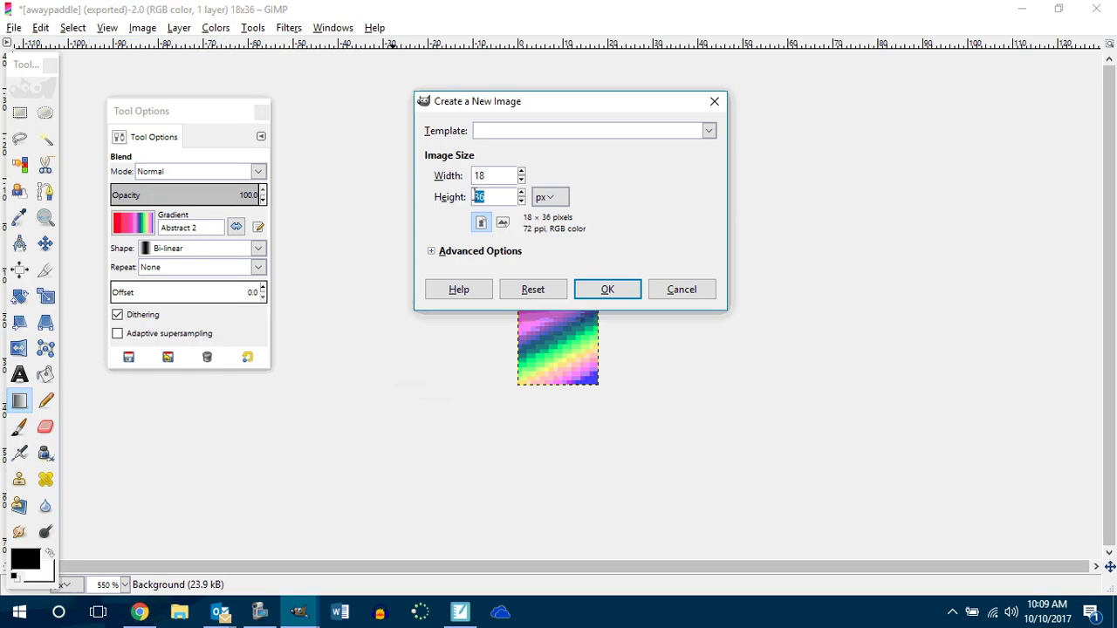
pyautogui.write('18')
pyautogui.click(607, 289)
pyautogui.moveTo(378, 140); pyautogui.dragTo(670, 136)
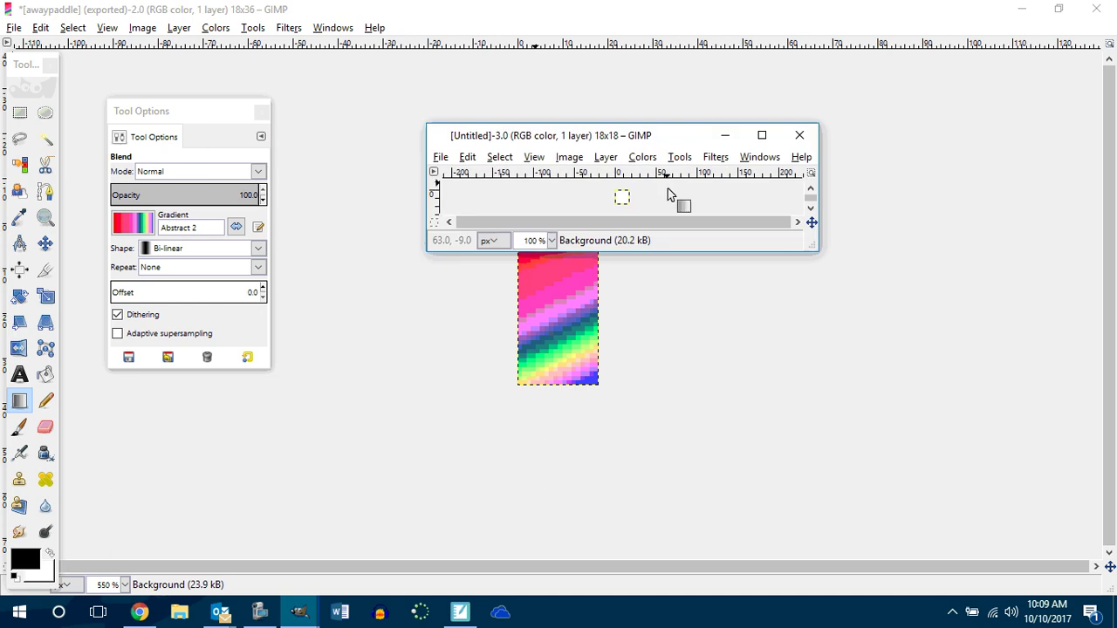
pyautogui.click(760, 137)
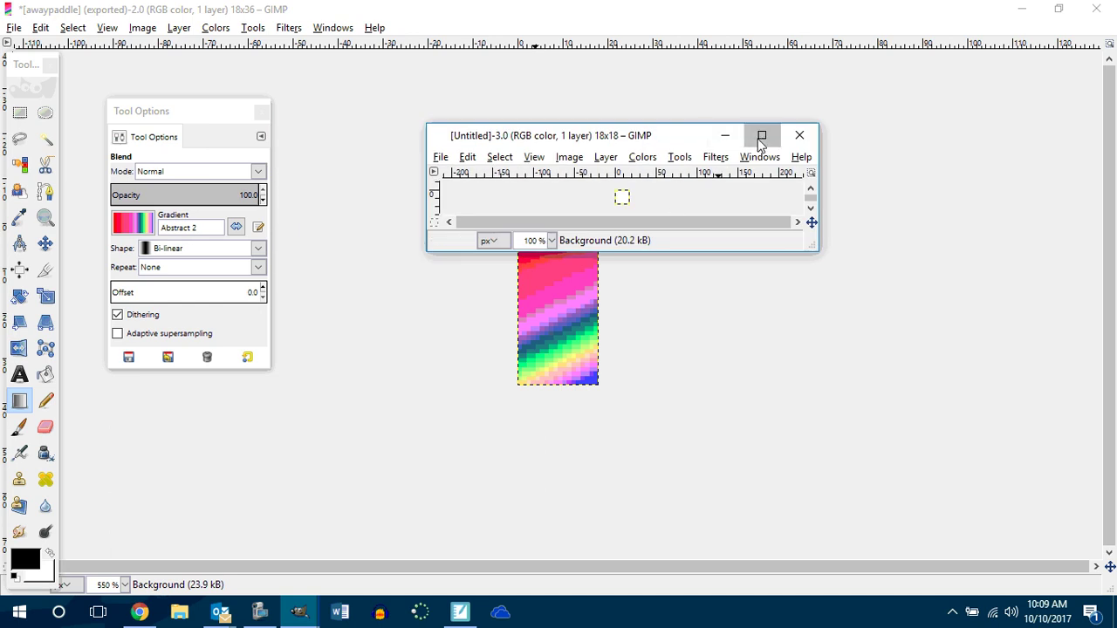
pyautogui.scroll(9, 720, 199)
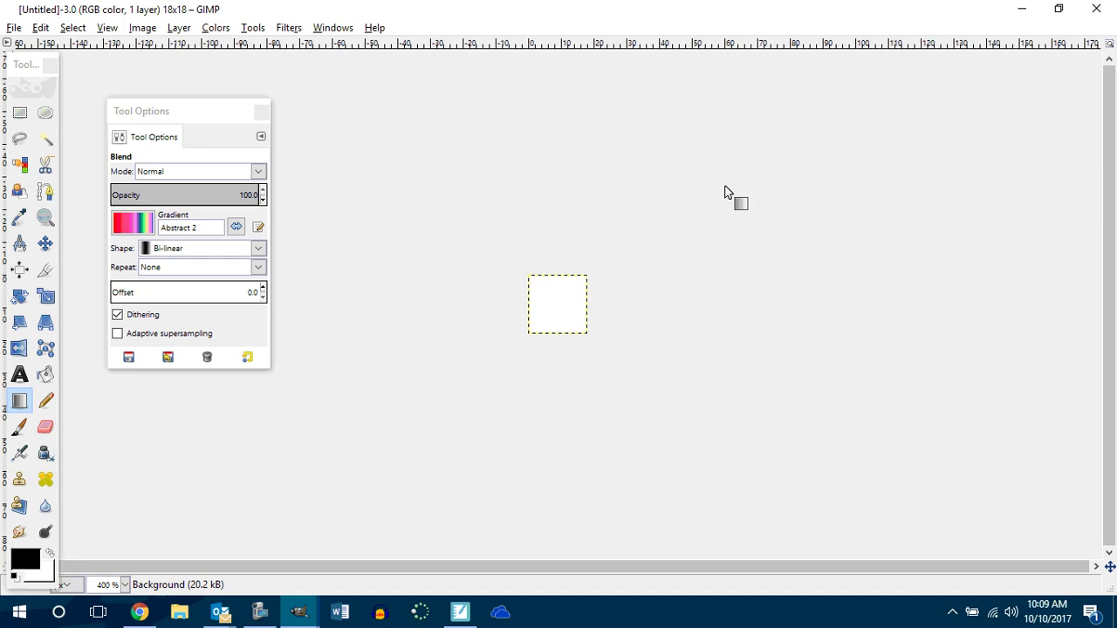
pyautogui.scroll(-1, 723, 190)
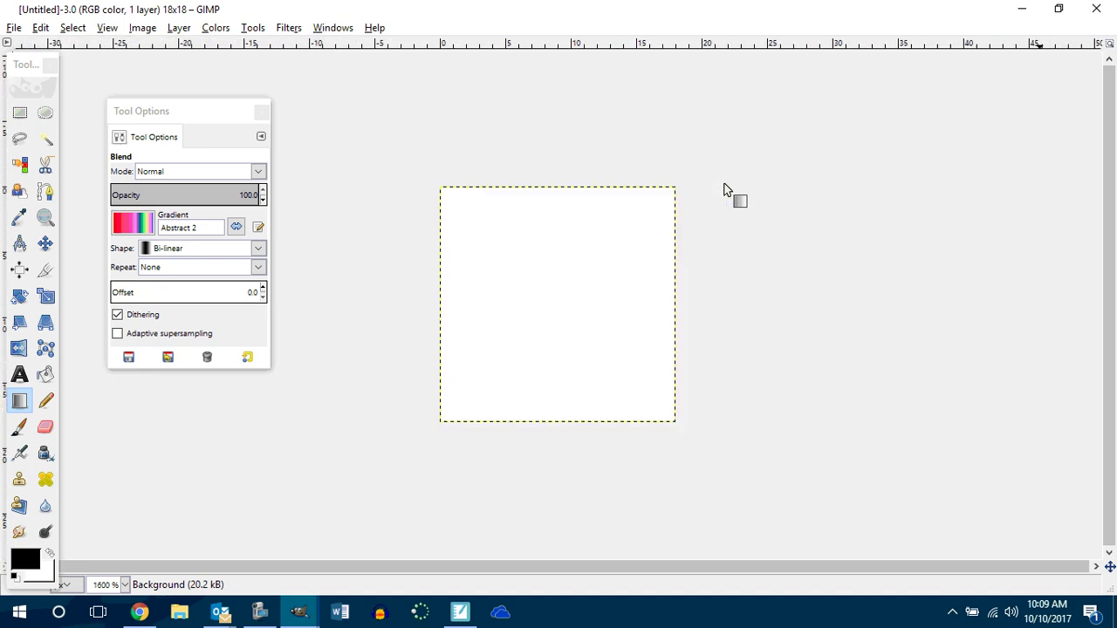
pyautogui.click(133, 224)
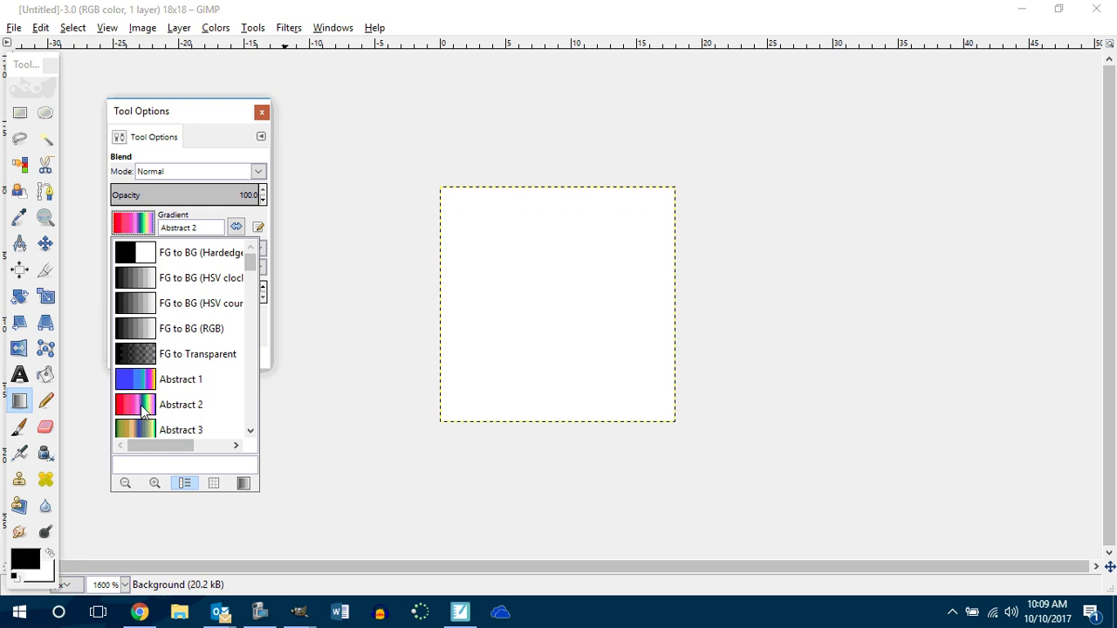
pyautogui.scroll(-3, 144, 397)
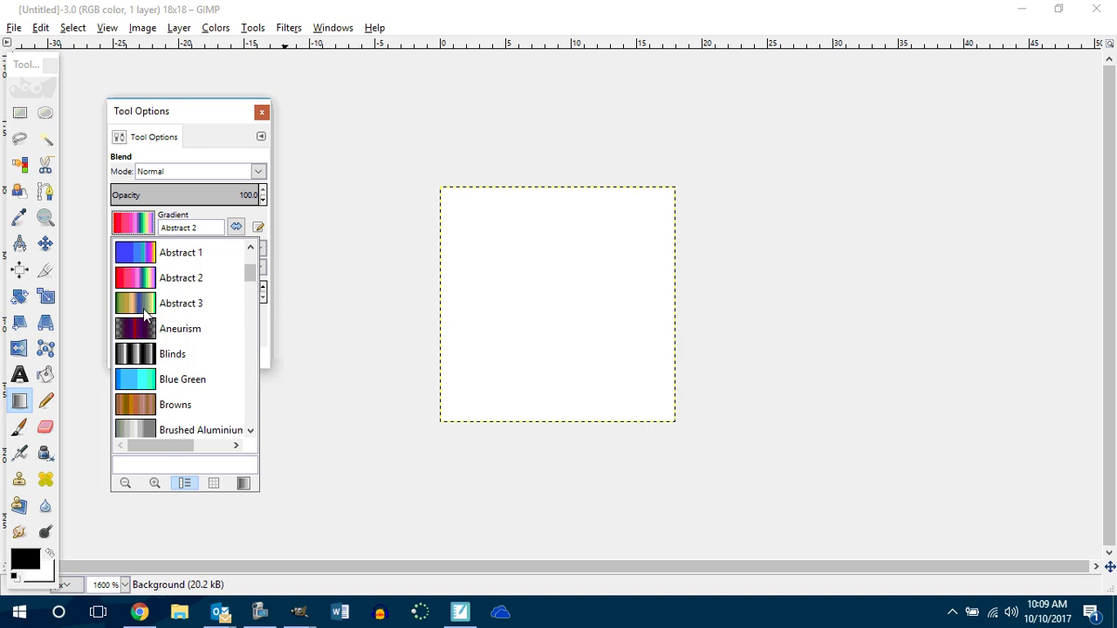
pyautogui.click(45, 115)
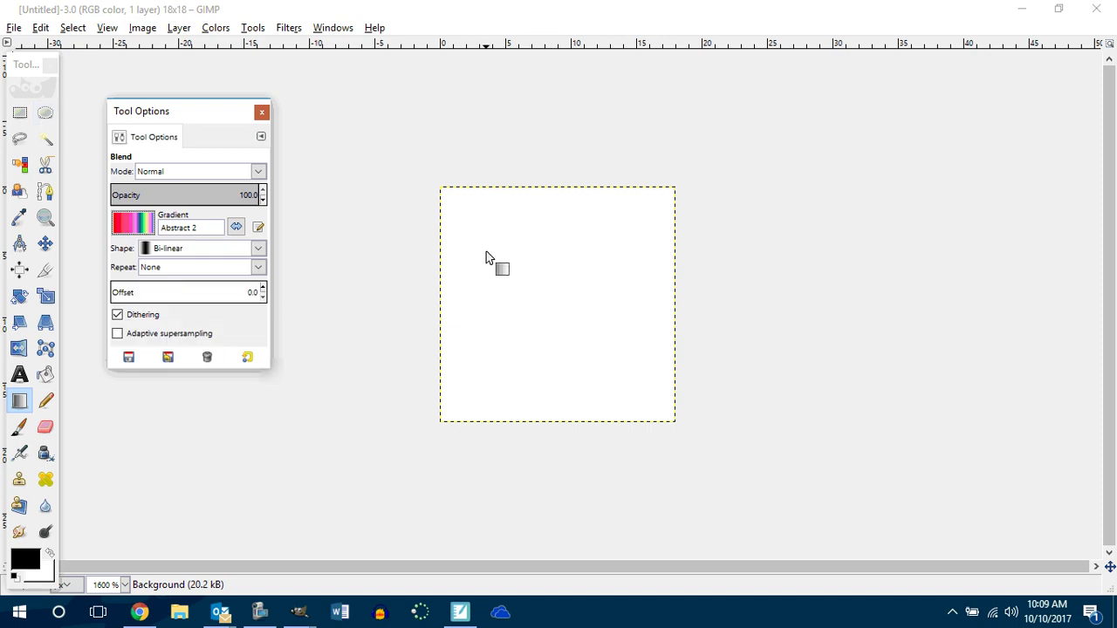
# - Make a circular Ellipse Select selection that spans the whole 18 × 18 px canvas
pyautogui.click(45, 113)
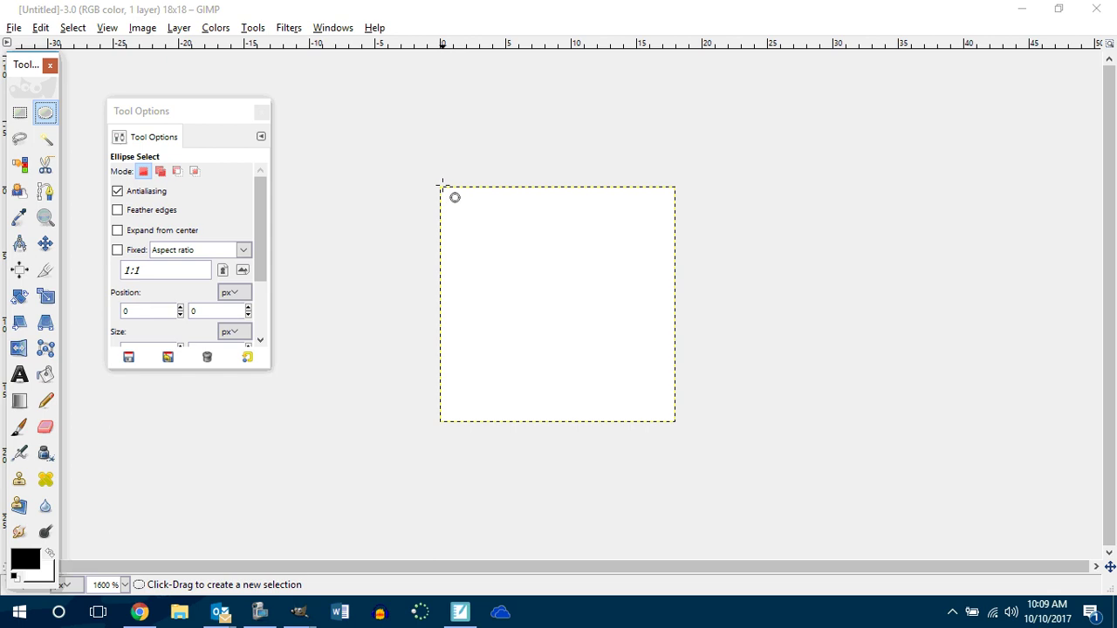
pyautogui.moveTo(442, 187); pyautogui.dragTo(676, 421)
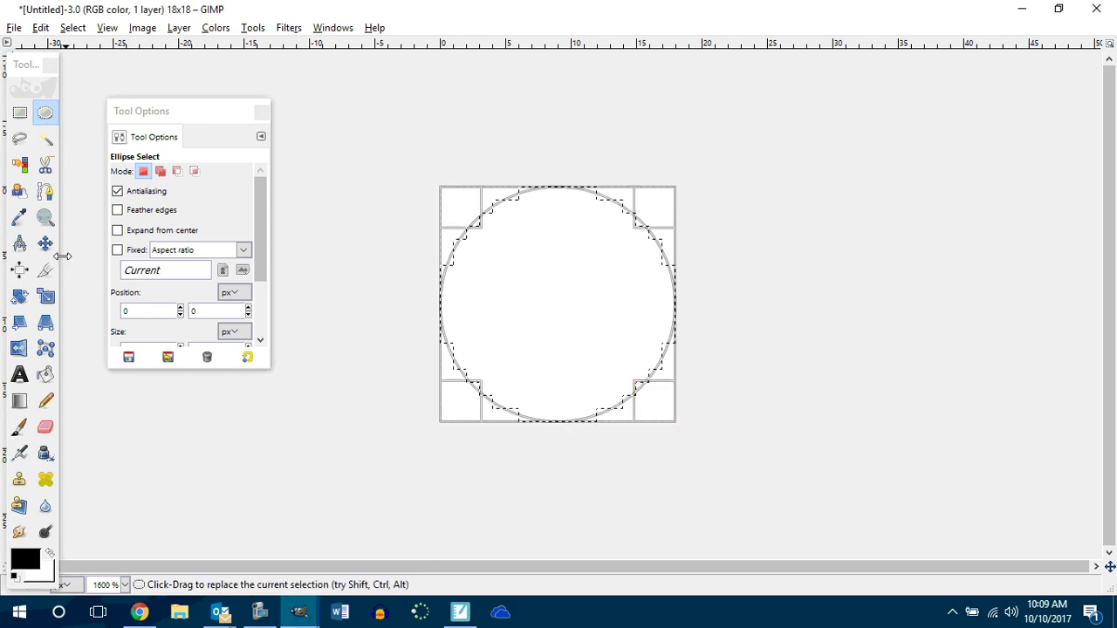
# - Choose the Full saturation spectrum gradient that runs from red to magenta for the Blend tool
pyautogui.click(19, 400)
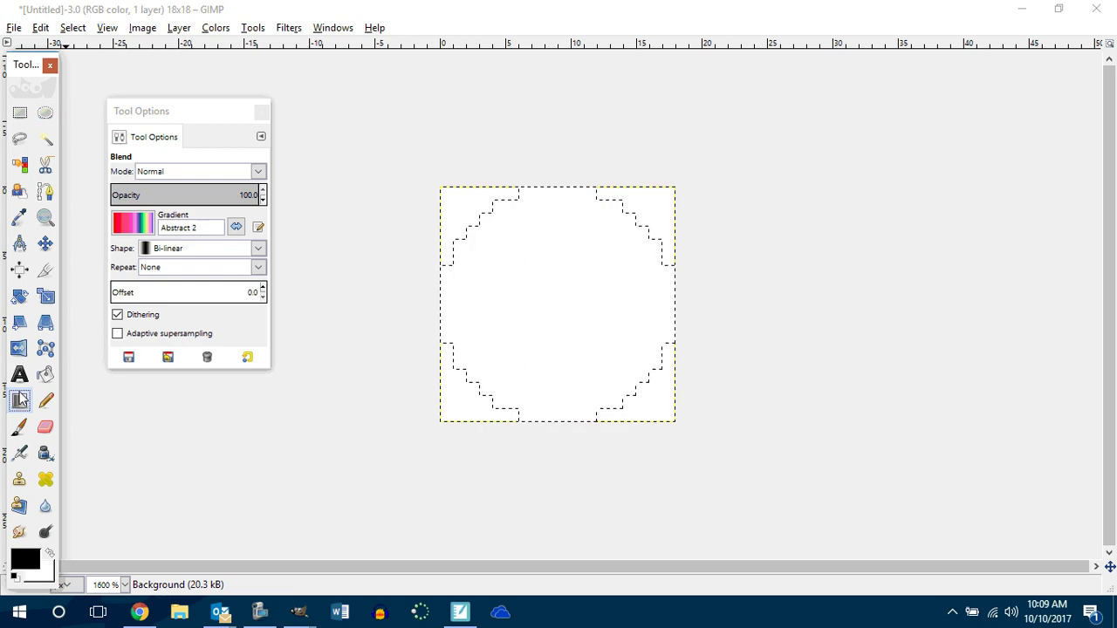
pyautogui.click(133, 224)
pyautogui.scroll(-5, 202, 367)
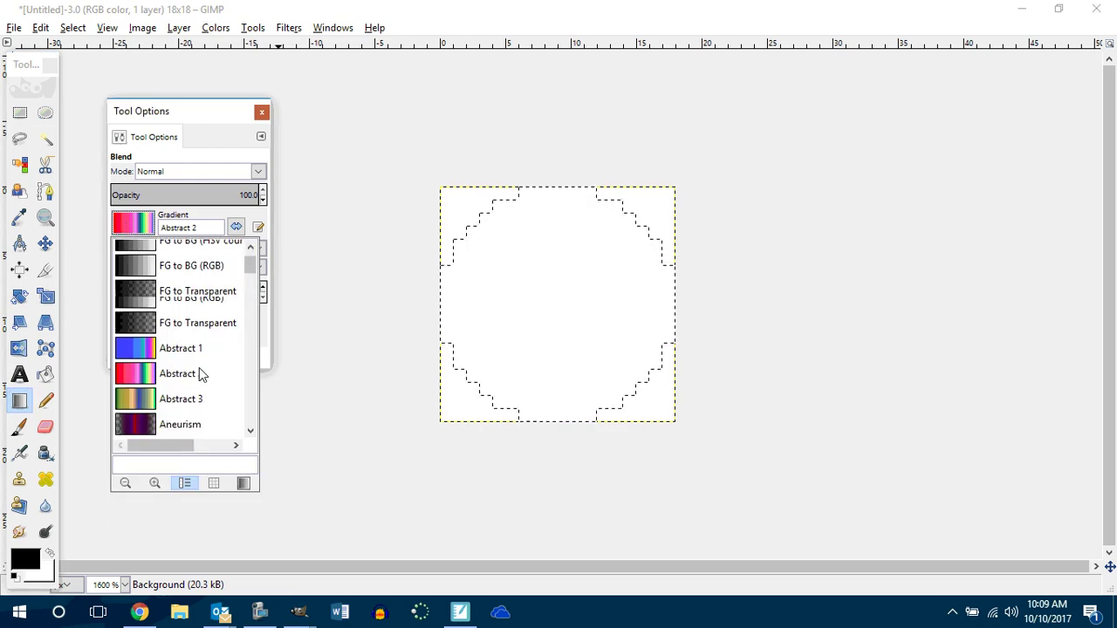
pyautogui.scroll(-2, 205, 360)
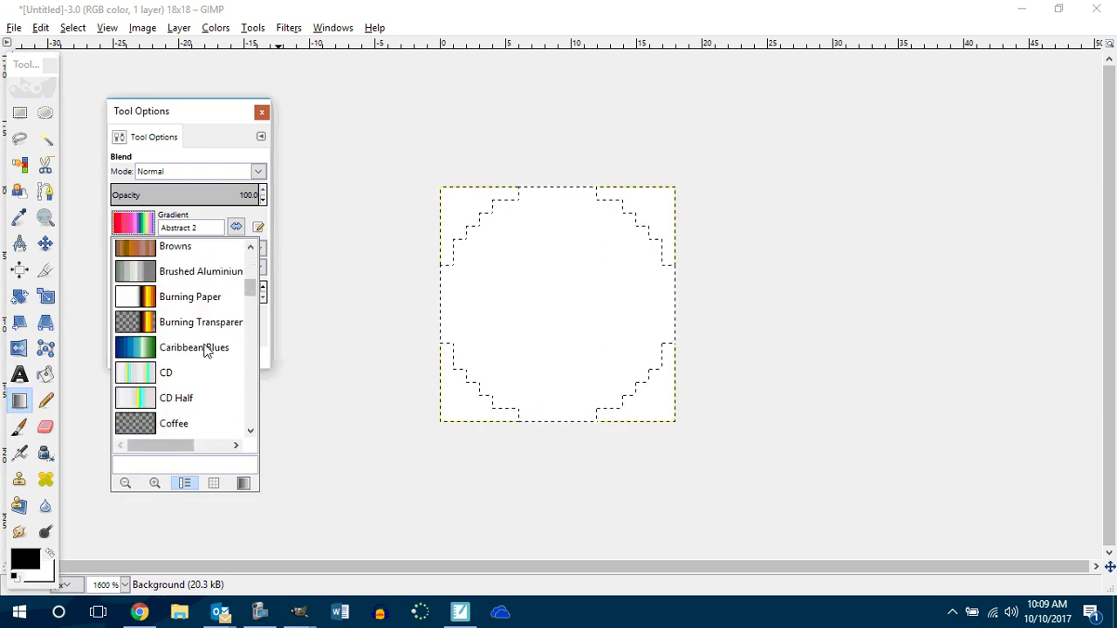
pyautogui.scroll(-2, 207, 351)
pyautogui.scroll(-12, 205, 351)
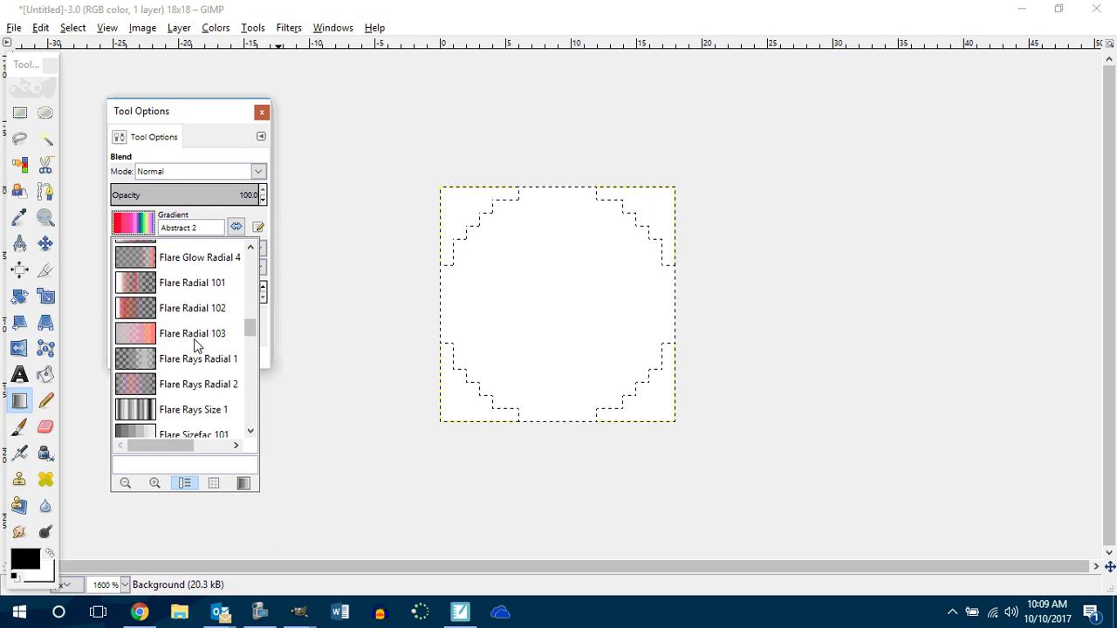
pyautogui.scroll(5, 186, 338)
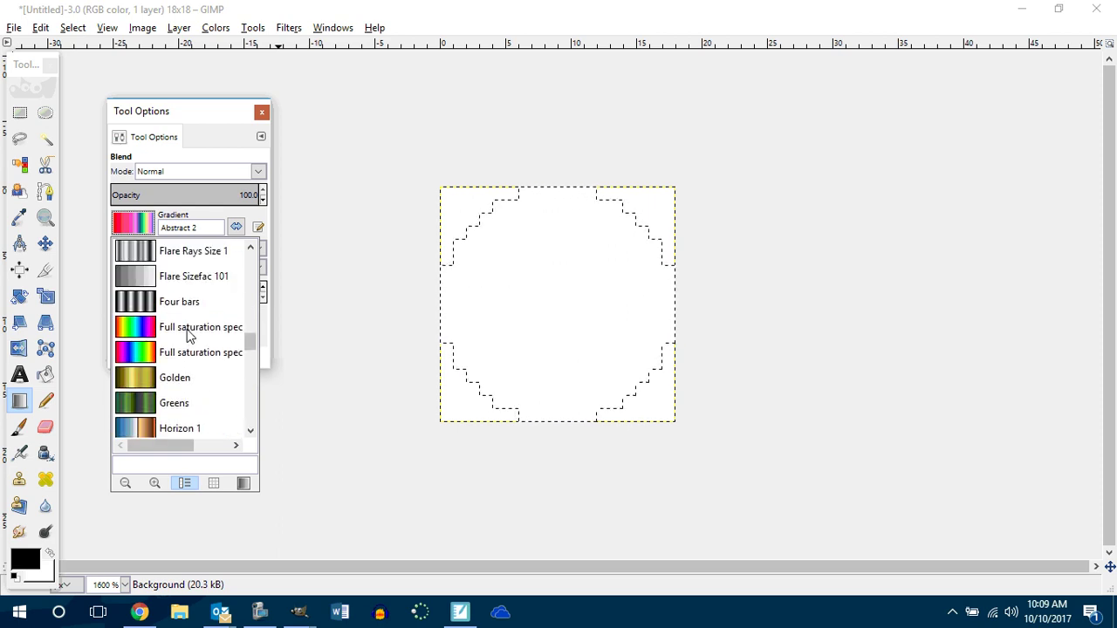
pyautogui.click(133, 335)
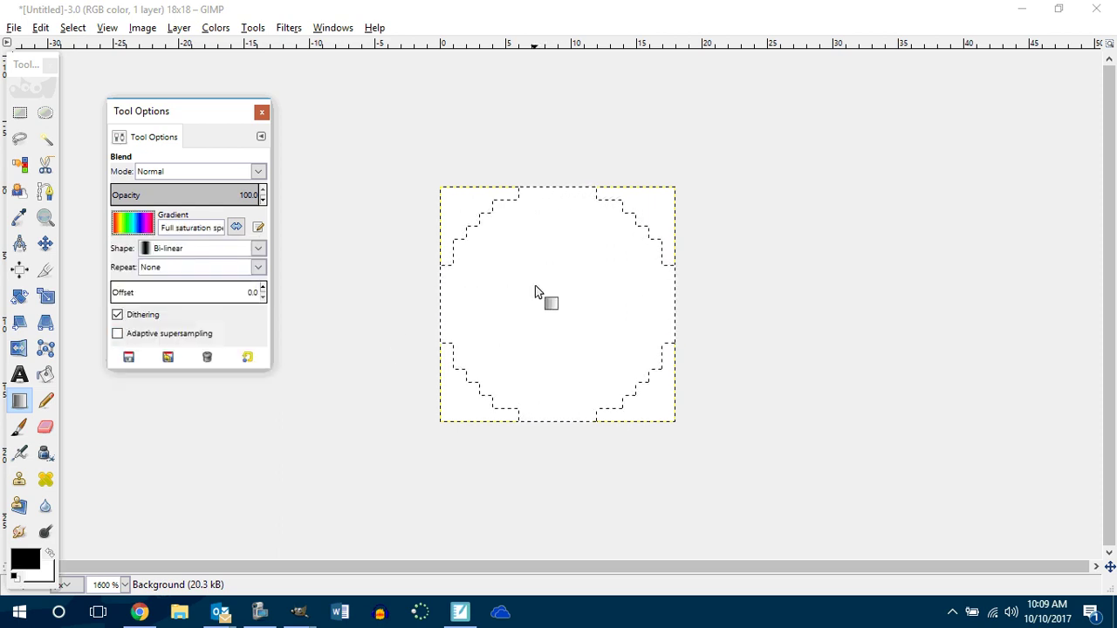
# - Set the gradient shape to Spiral (ccw) and fill the circular selection from its centre outward
pyautogui.click(157, 249)
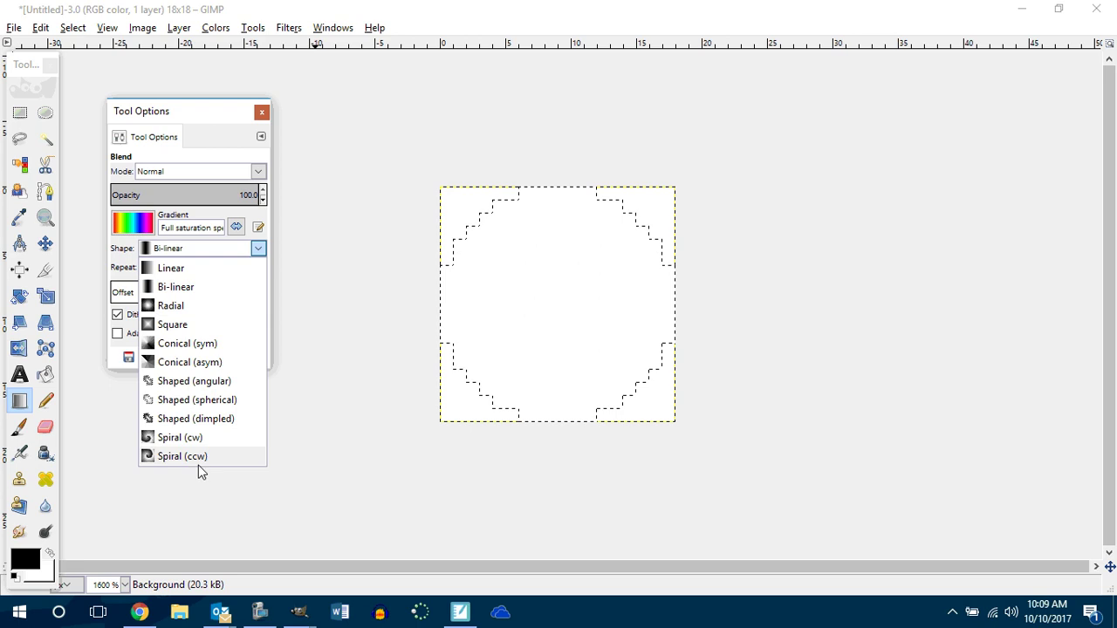
pyautogui.click(178, 456)
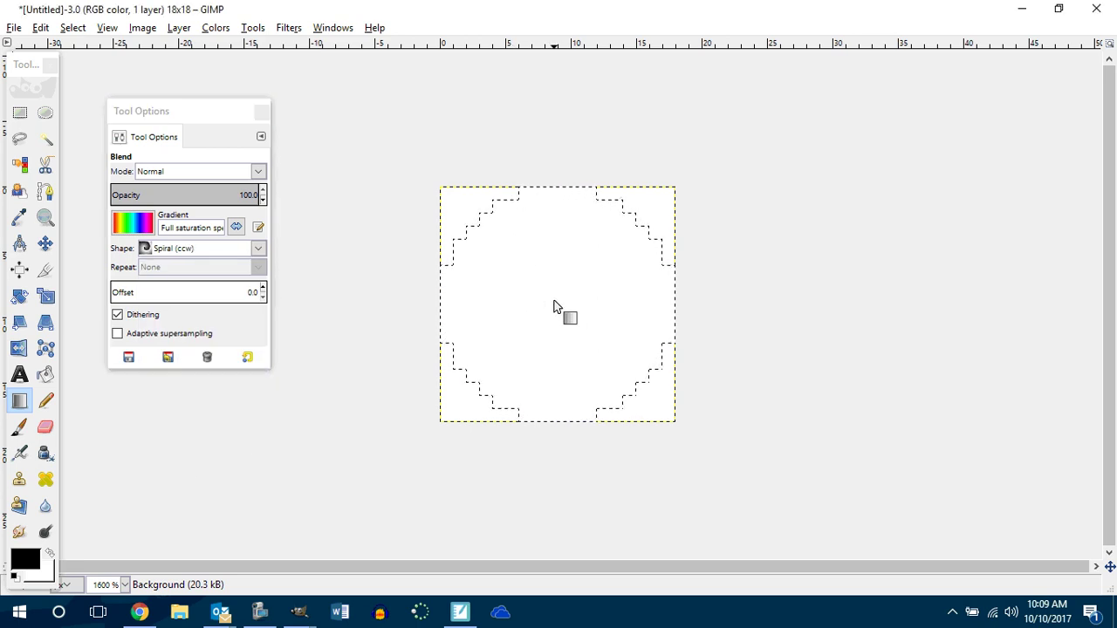
pyautogui.moveTo(553, 301); pyautogui.dragTo(614, 395)
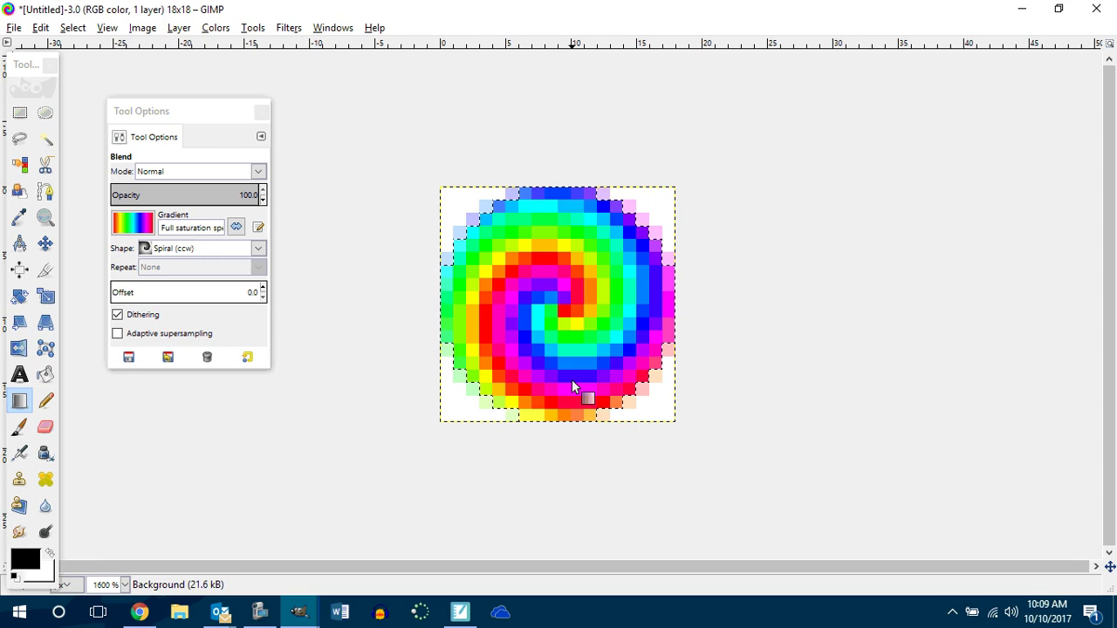
# - Show the Layers dialog beside the image and add an alpha channel to the Background layer
pyautogui.click(332, 28)
pyautogui.moveTo(349, 62)
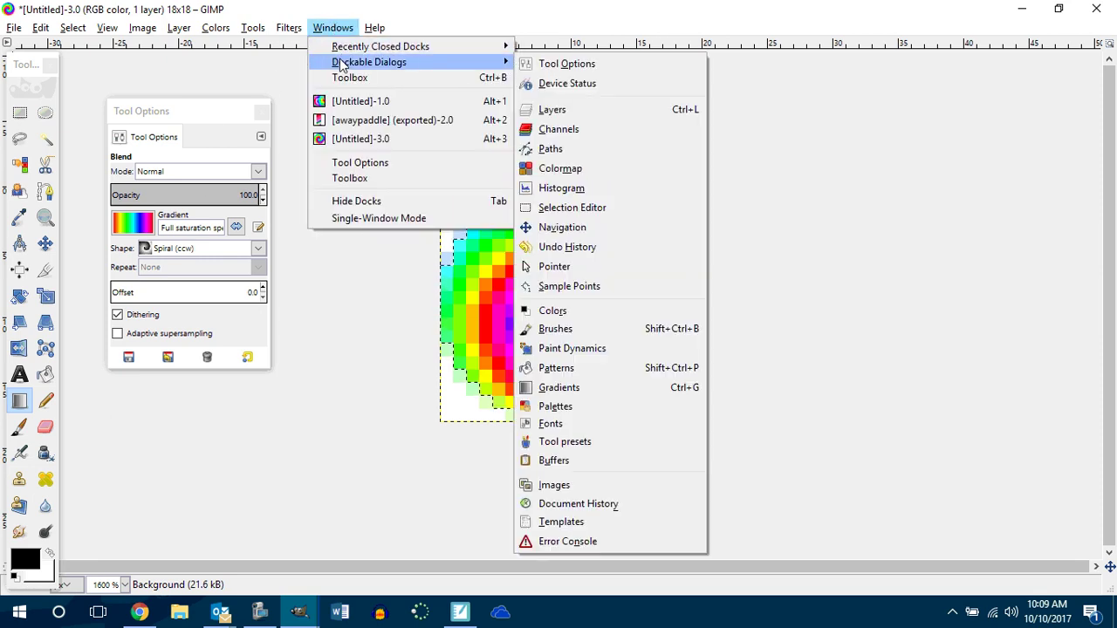
pyautogui.click(538, 110)
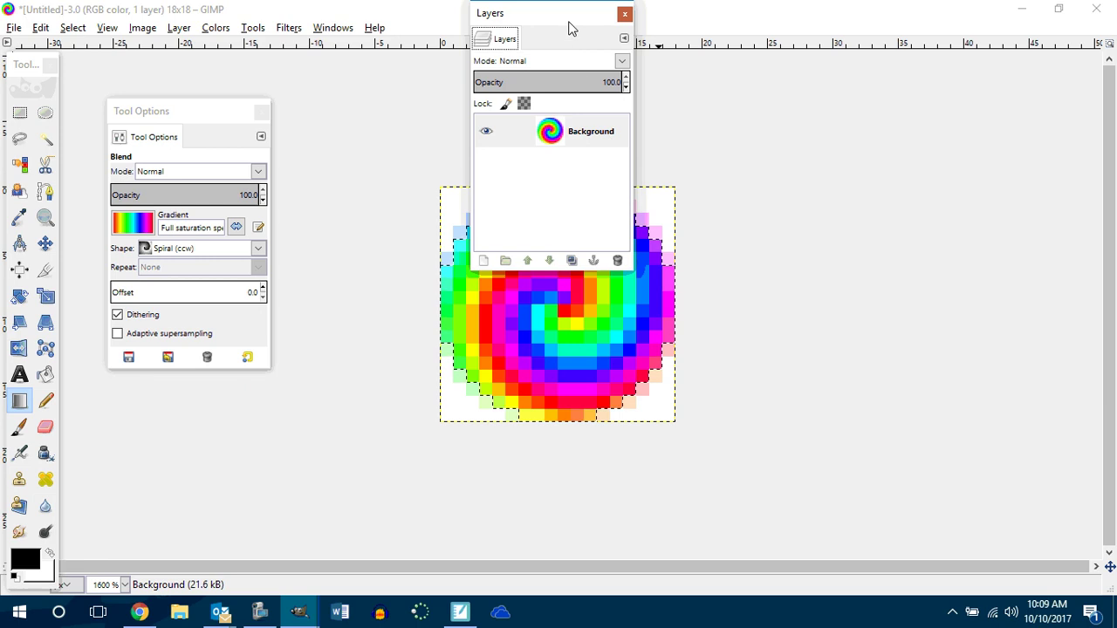
pyautogui.moveTo(568, 27); pyautogui.dragTo(999, 113)
pyautogui.rightClick(973, 218)
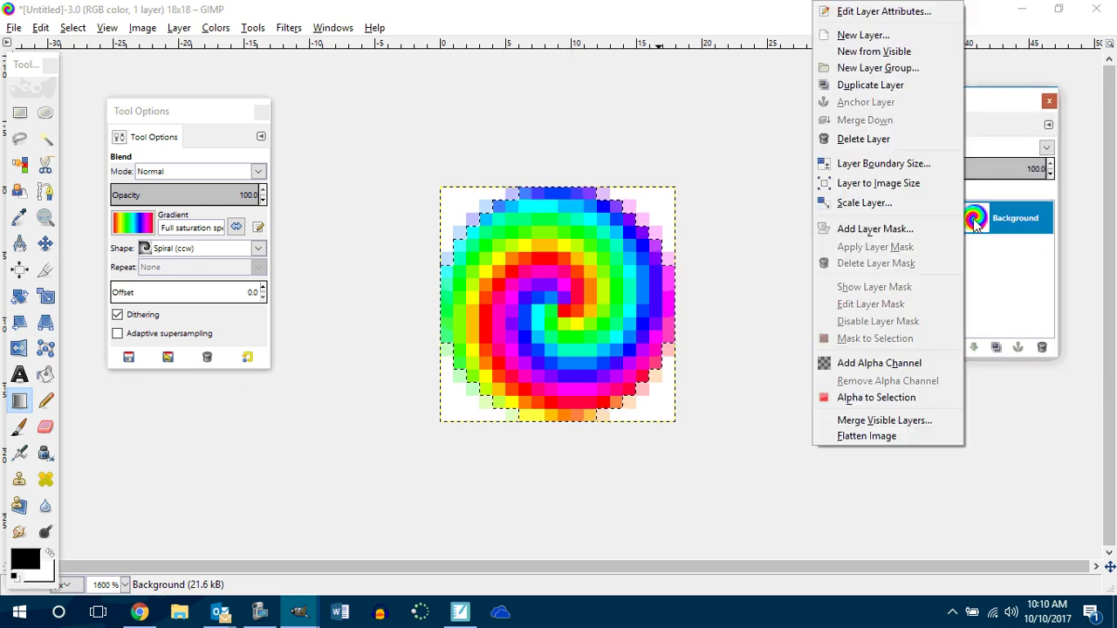
pyautogui.click(914, 369)
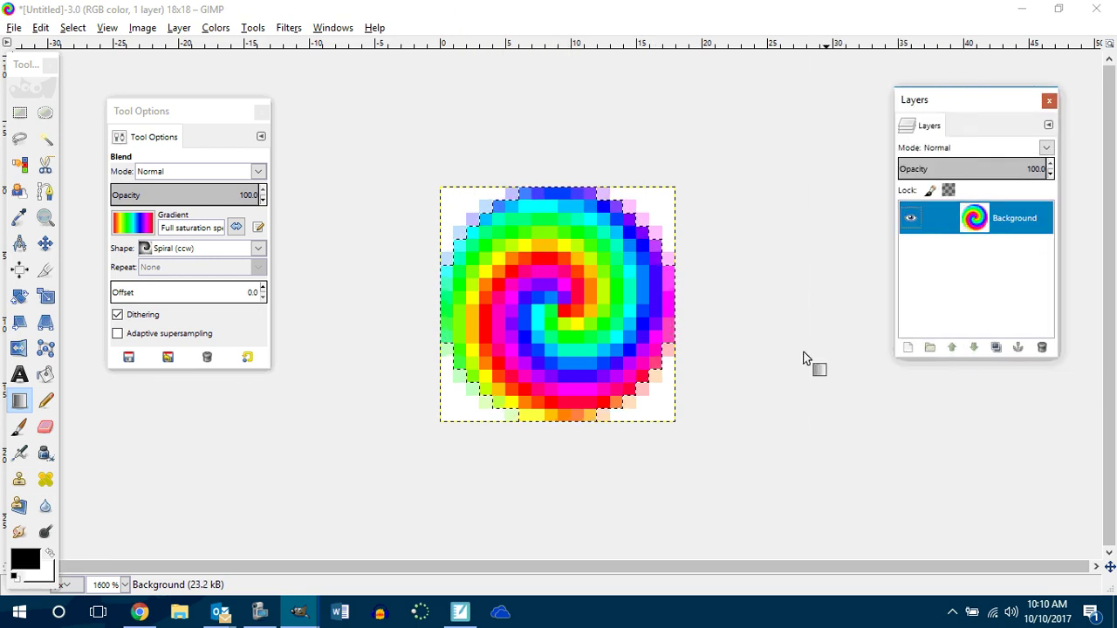
# - Select the white corner areas around the ball by color and delete them to transparency
pyautogui.click(20, 164)
pyautogui.click(455, 204)
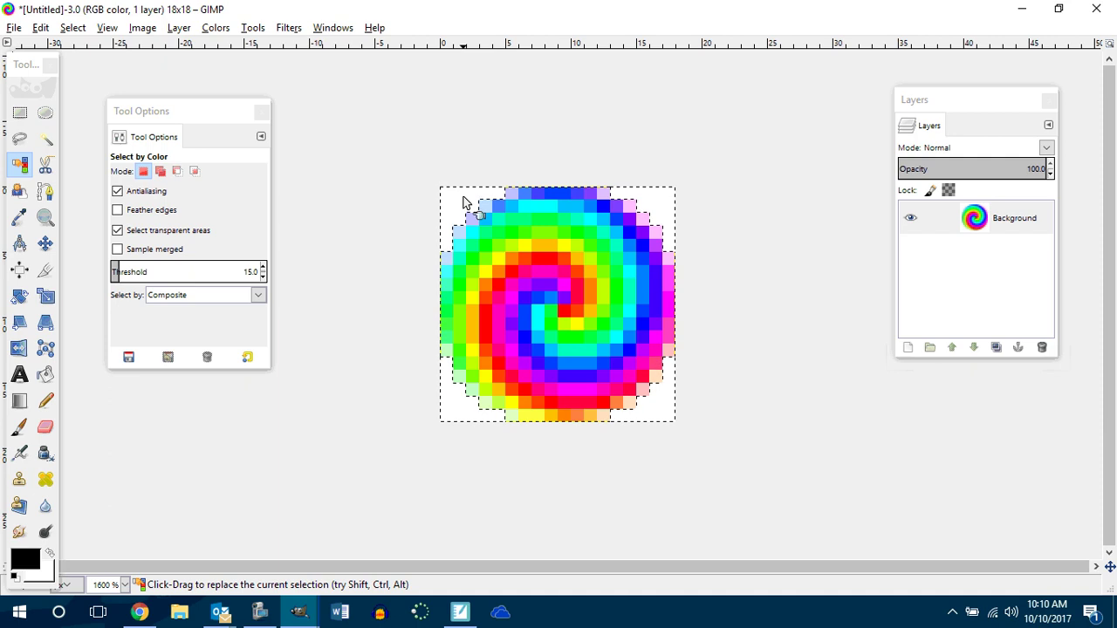
pyautogui.press('Delete')
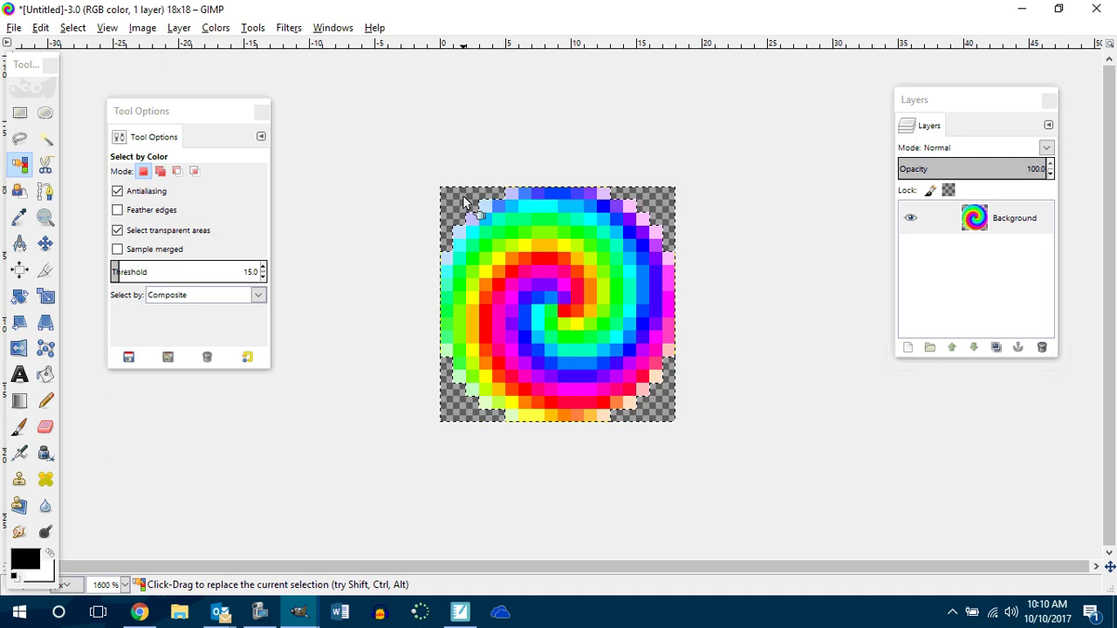
# - Export the ball image as ball.png with the default PNG options and return to MIT App Inventor
pyautogui.click(14, 28)
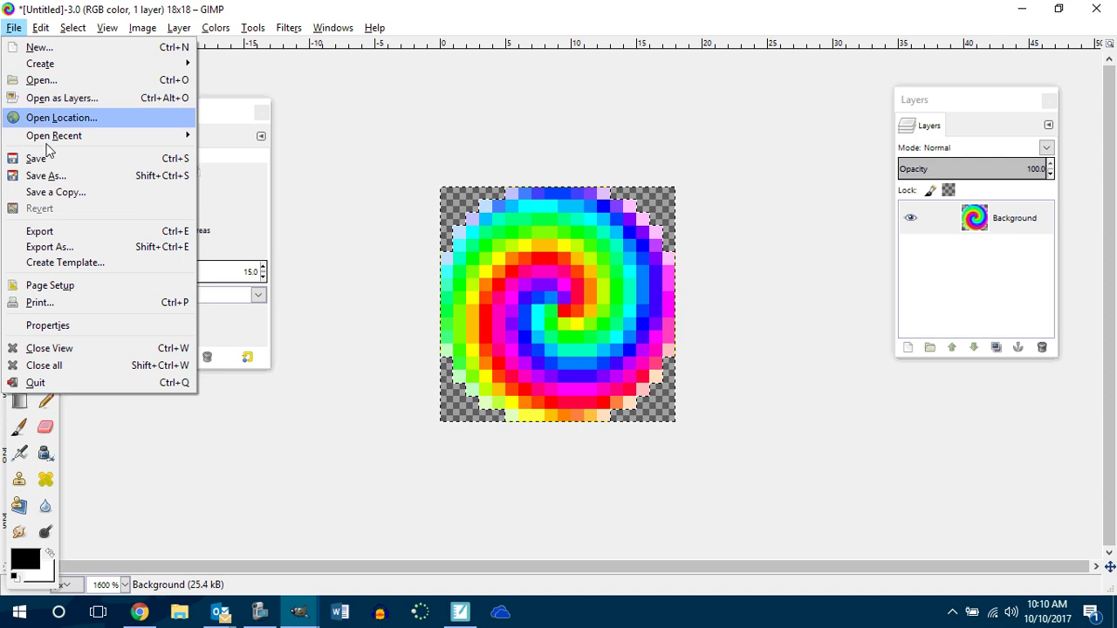
pyautogui.click(48, 247)
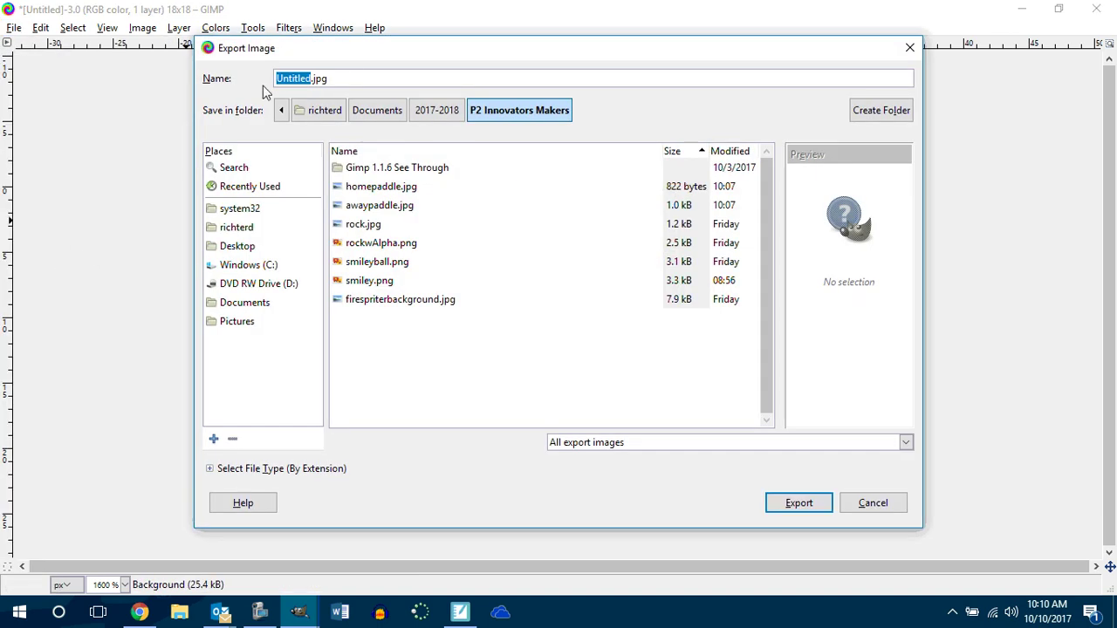
pyautogui.write('ball')
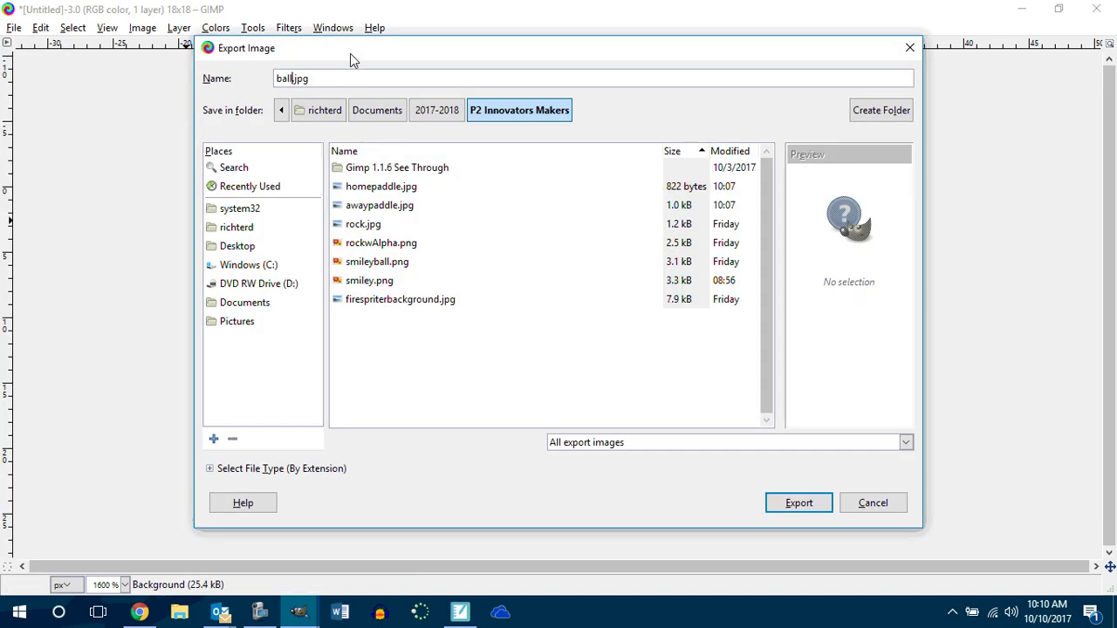
pyautogui.press('End')
pyautogui.press('BackSpace')
pyautogui.press('BackSpace')
pyautogui.press('BackSpace')
pyautogui.write('png')
pyautogui.press('Return')
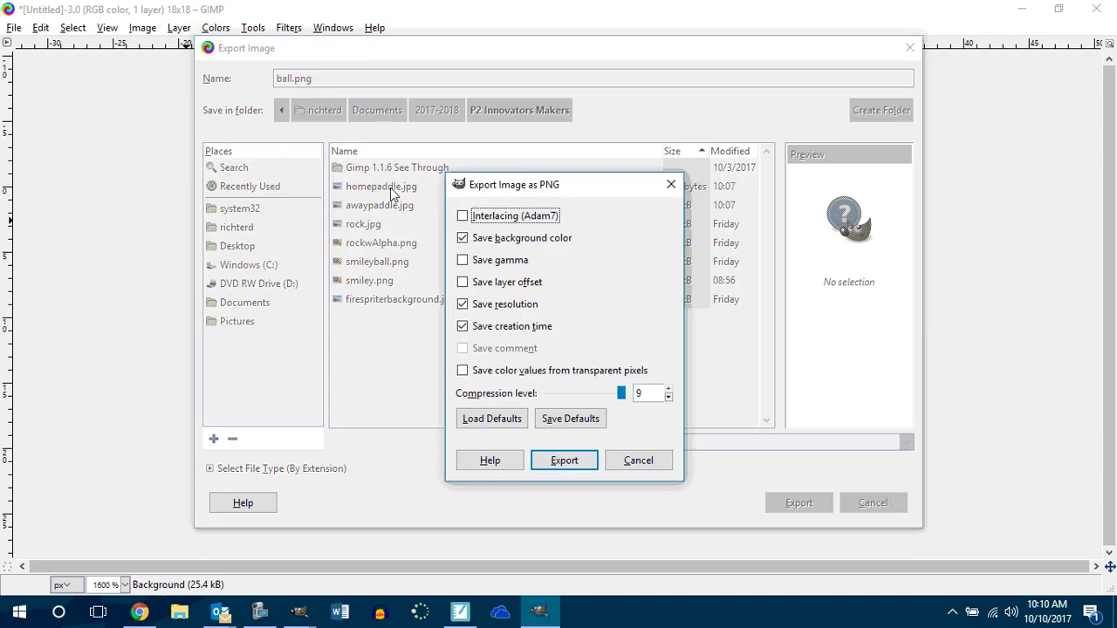
pyautogui.click(558, 462)
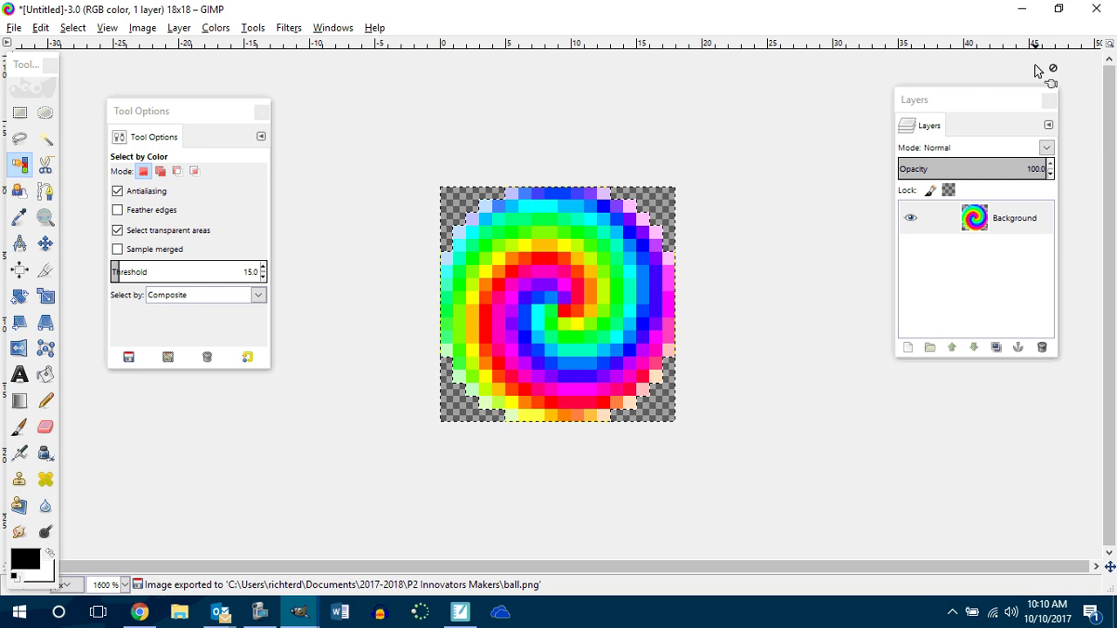
pyautogui.click(1021, 11)
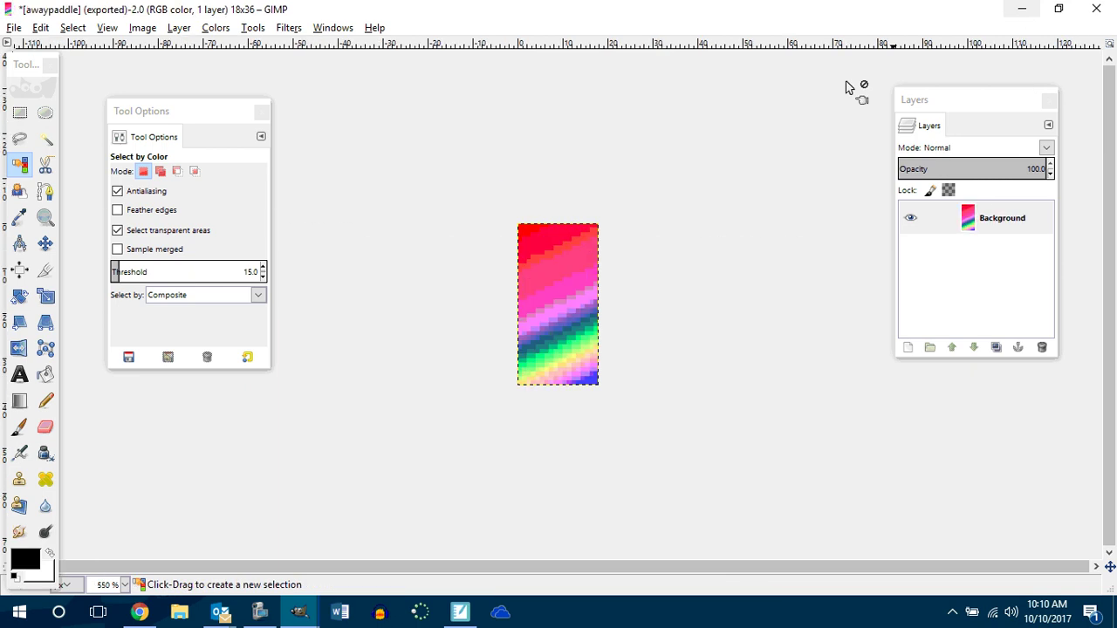
pyautogui.click(1021, 11)
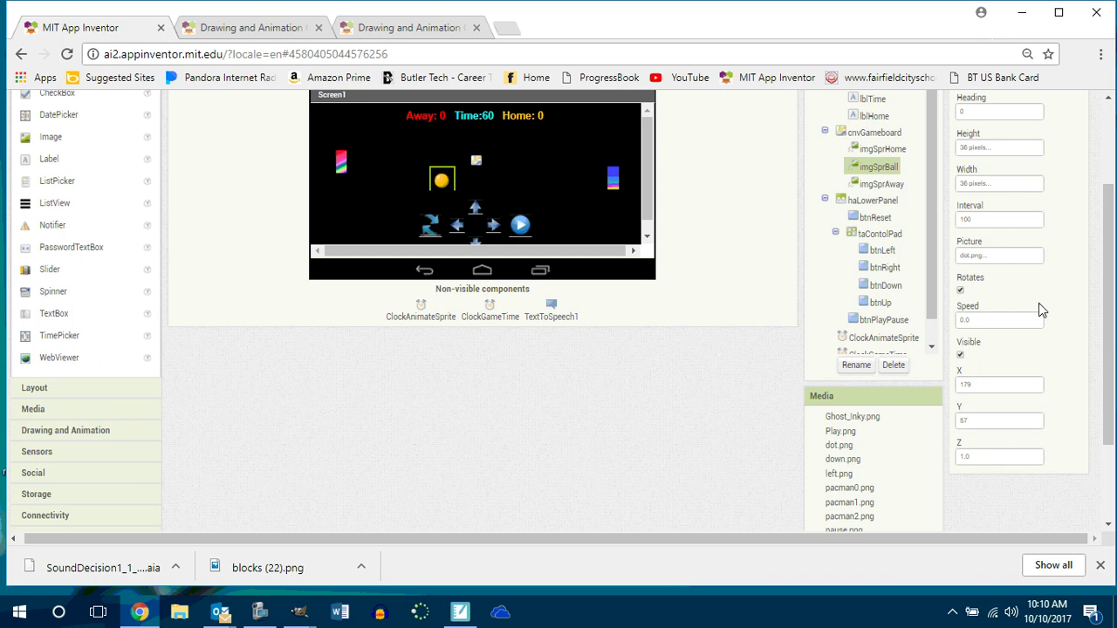
# - Upload ball.png and assign it as the picture of the imgSprBall sprite
pyautogui.click(1001, 255)
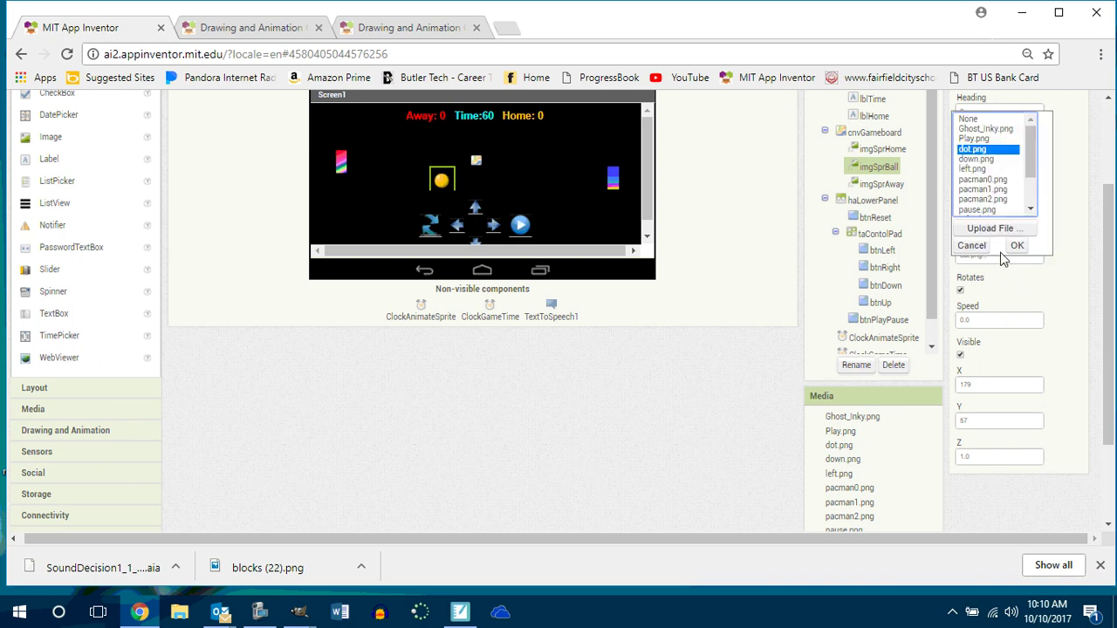
pyautogui.click(991, 229)
pyautogui.click(441, 243)
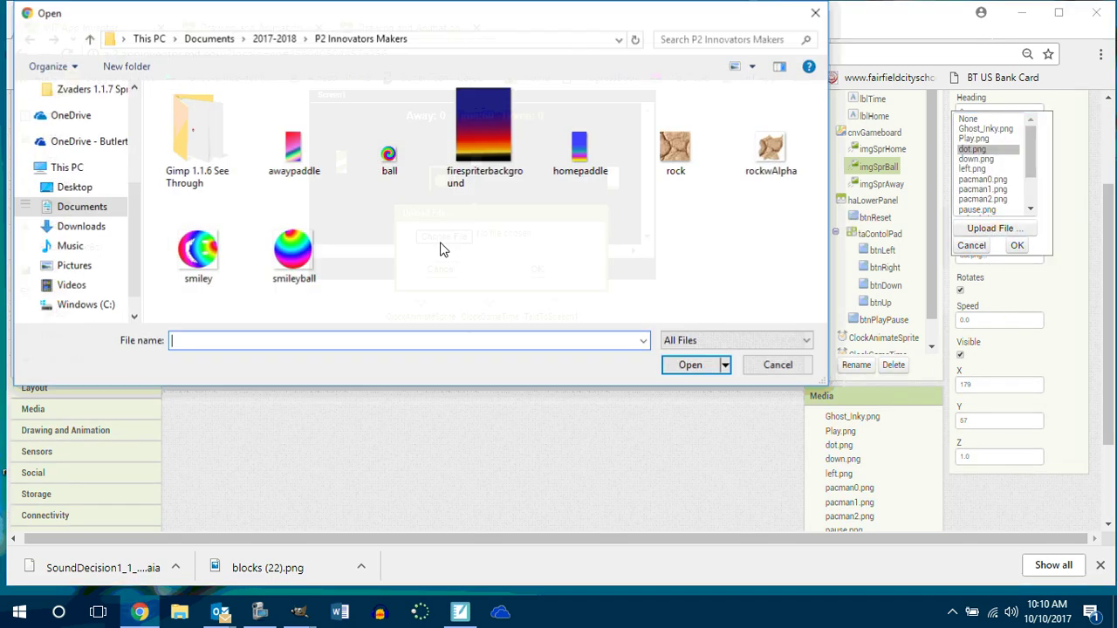
pyautogui.click(388, 153)
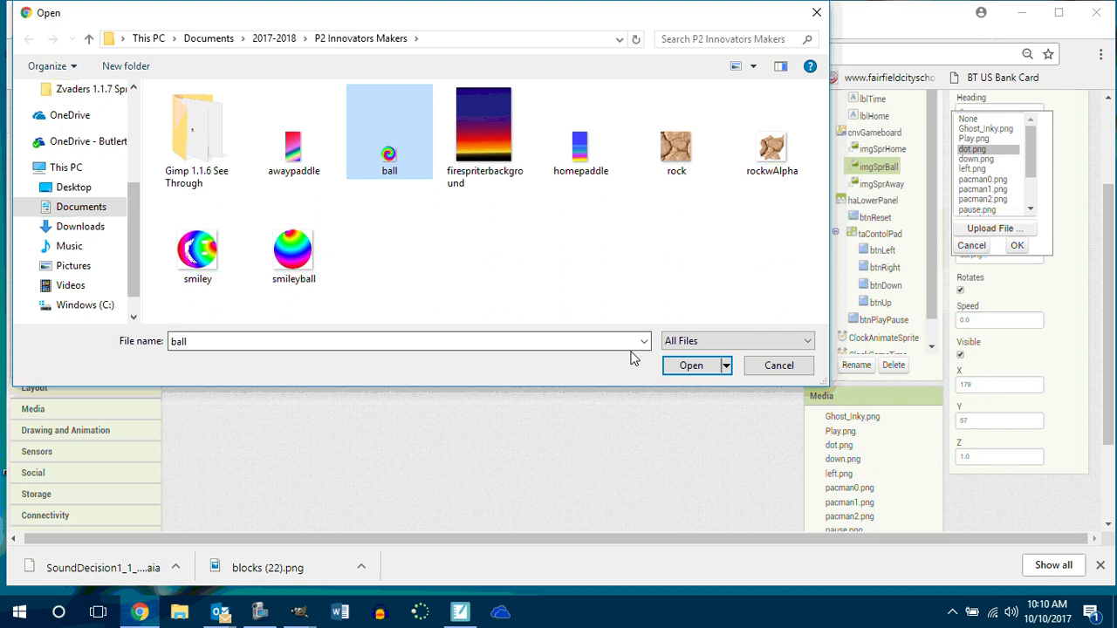
pyautogui.click(690, 367)
pyautogui.click(538, 269)
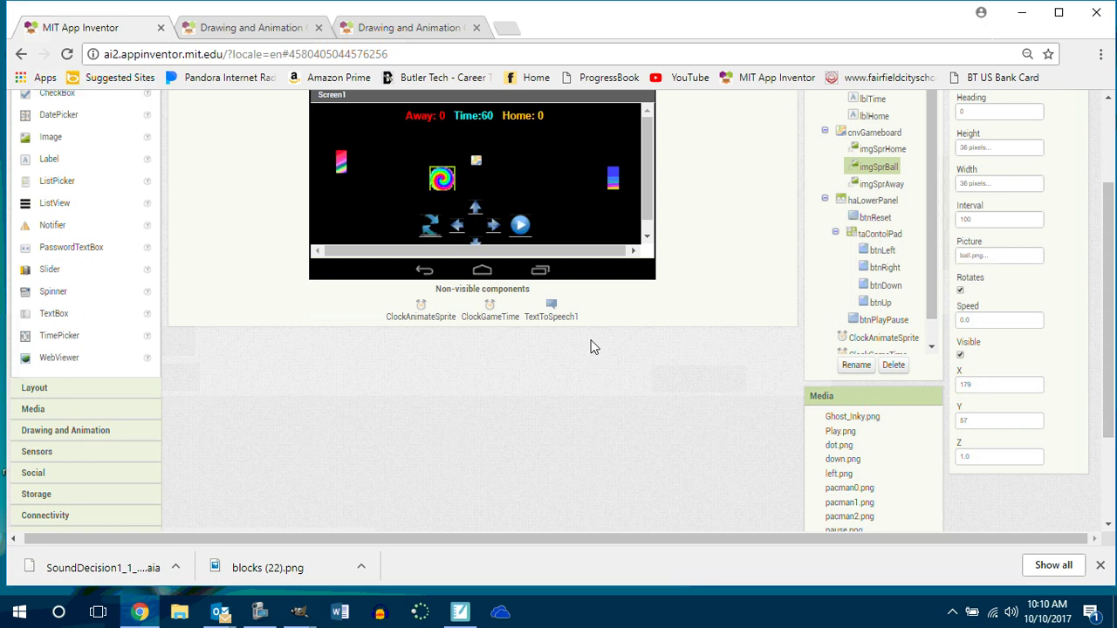
# - Replace the ball sprite's picture by uploading smileyball.png from the P2 Innovators Makers folder
pyautogui.click(1008, 257)
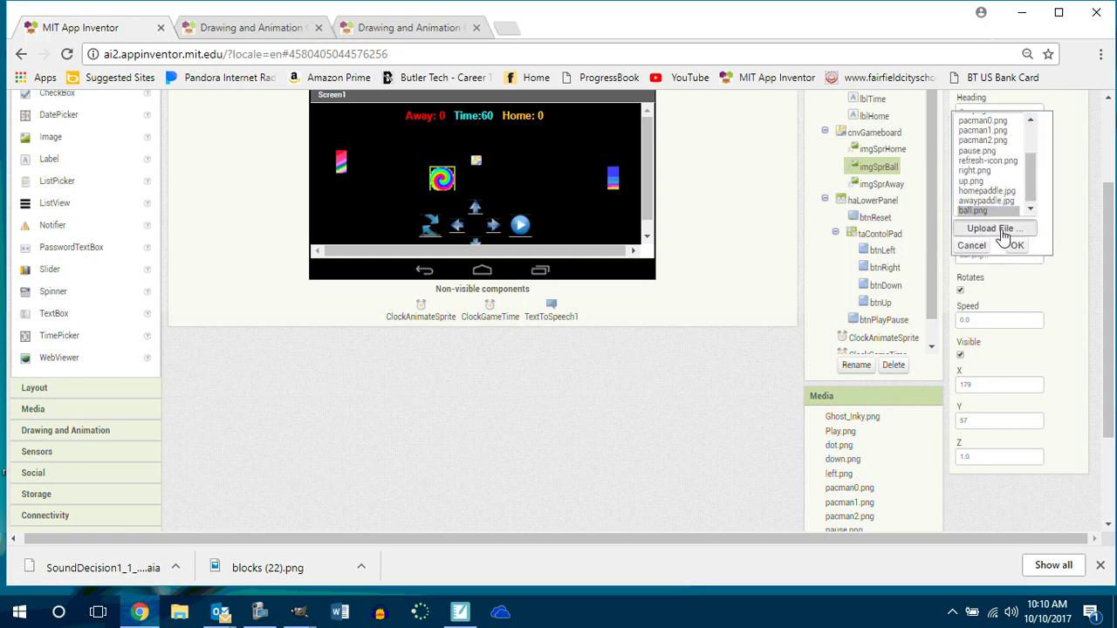
pyautogui.click(1003, 231)
pyautogui.click(450, 241)
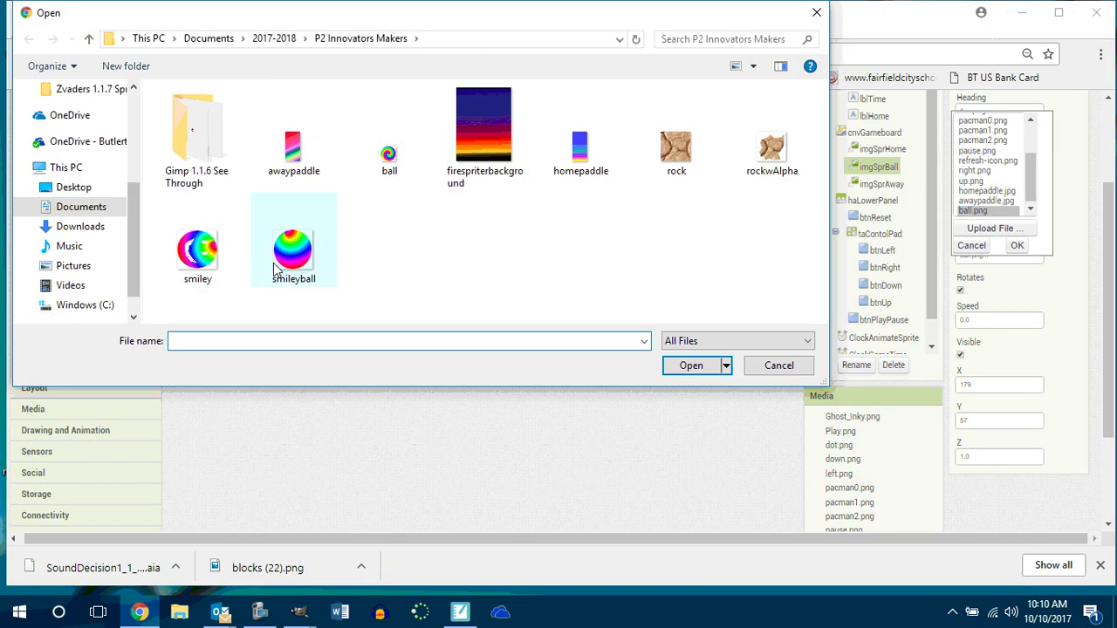
pyautogui.click(297, 253)
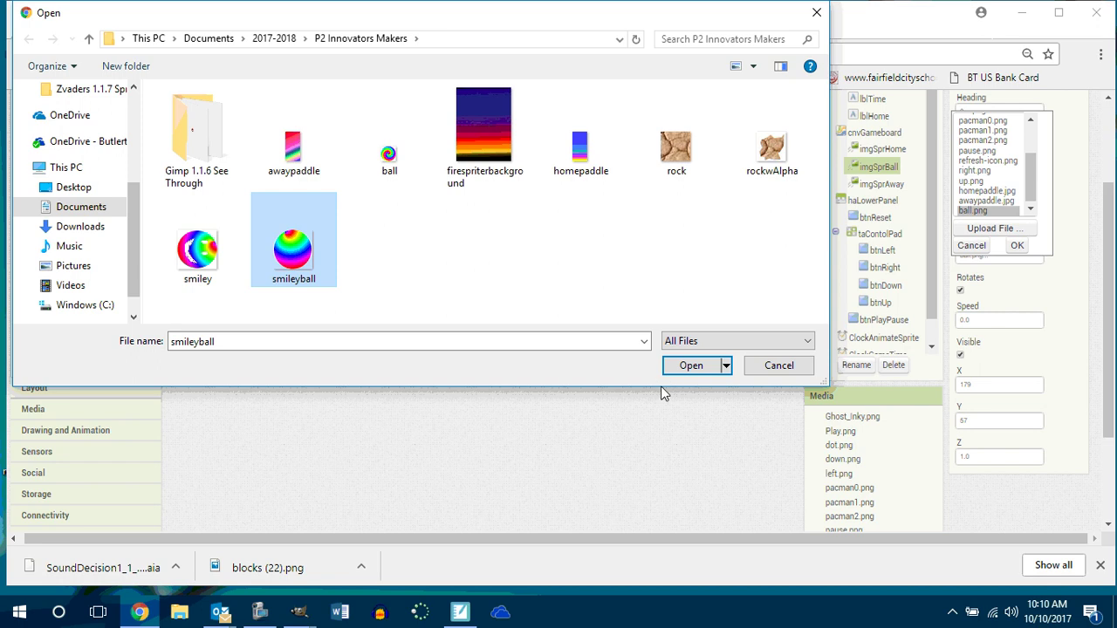
pyautogui.click(688, 368)
pyautogui.click(539, 269)
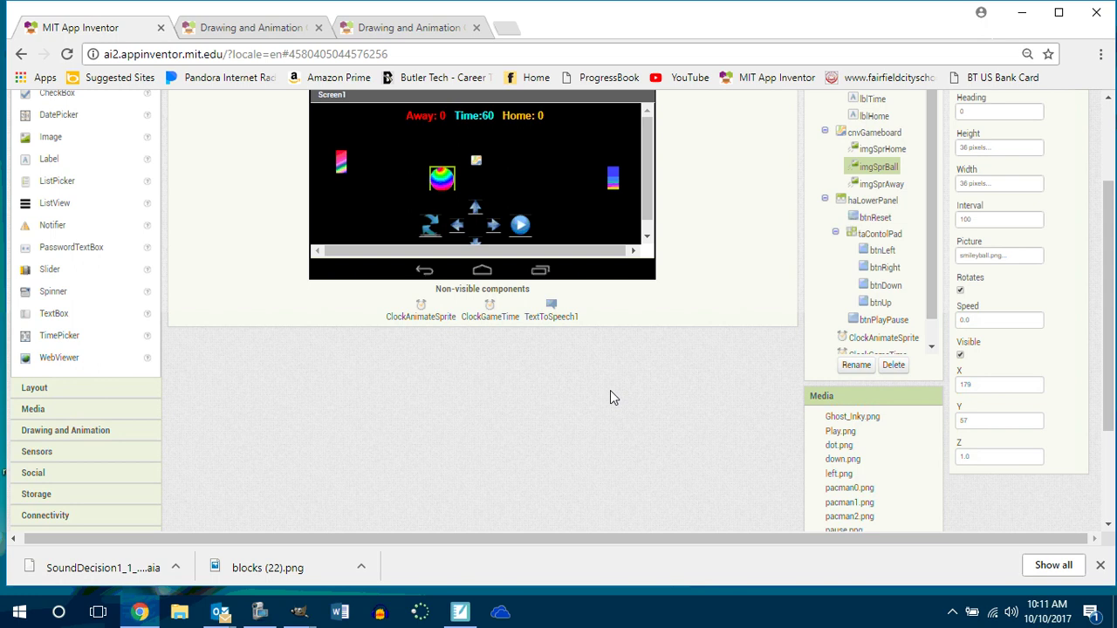
# - Set both the height and the width of imgSprBall to 16 pixels
pyautogui.click(987, 150)
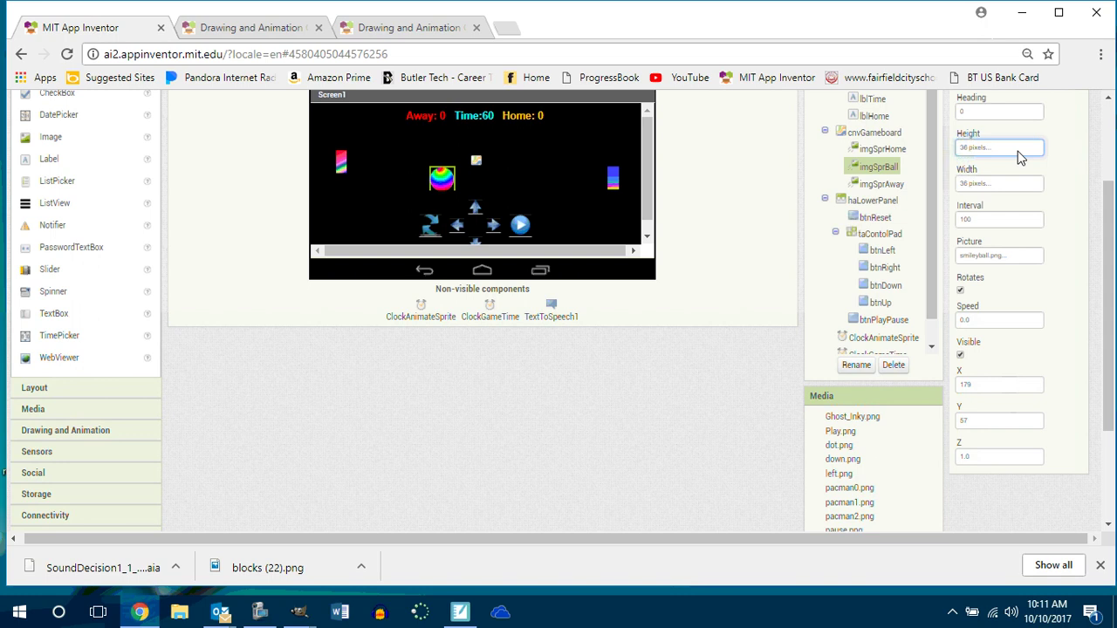
pyautogui.moveTo(1112, 219); pyautogui.dragTo(1112, 217)
pyautogui.scroll(2, 1014, 225)
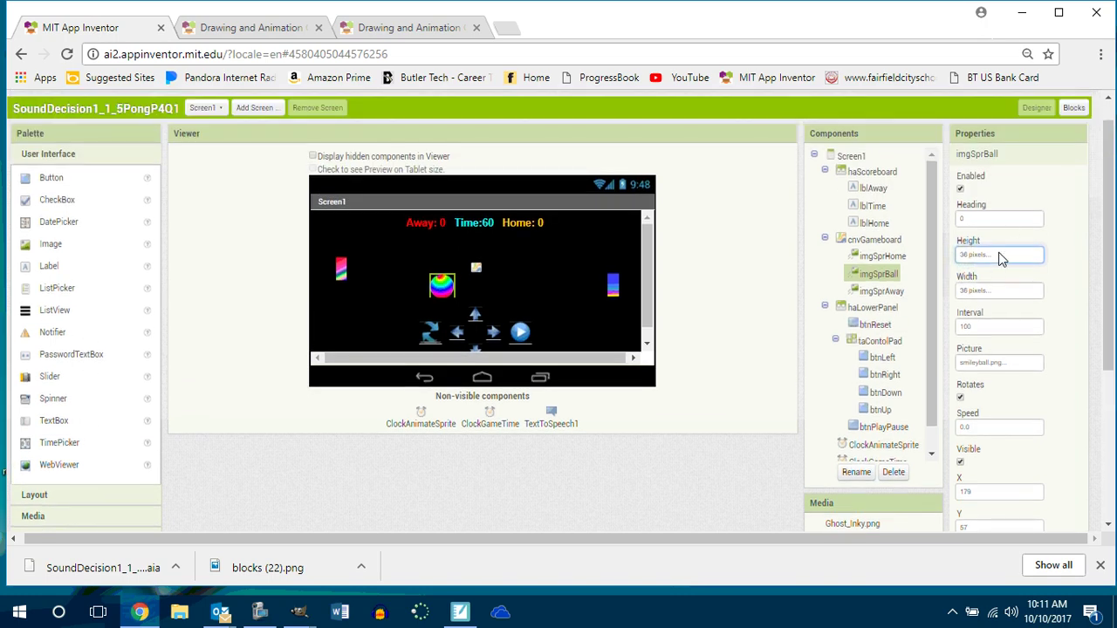
pyautogui.click(1000, 256)
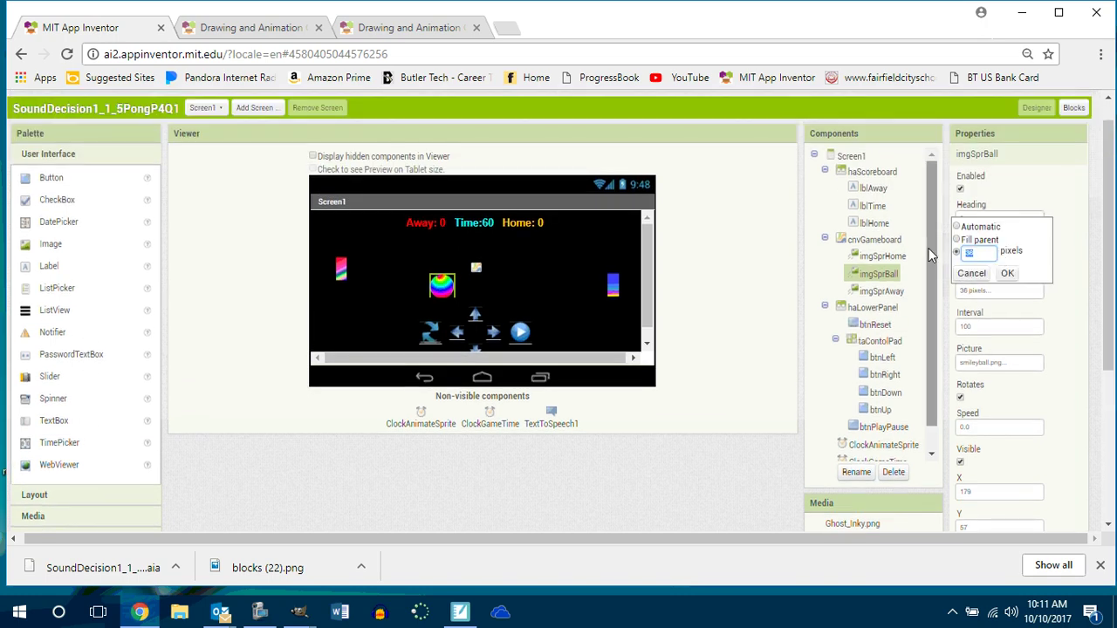
pyautogui.write('16')
pyautogui.click(1007, 273)
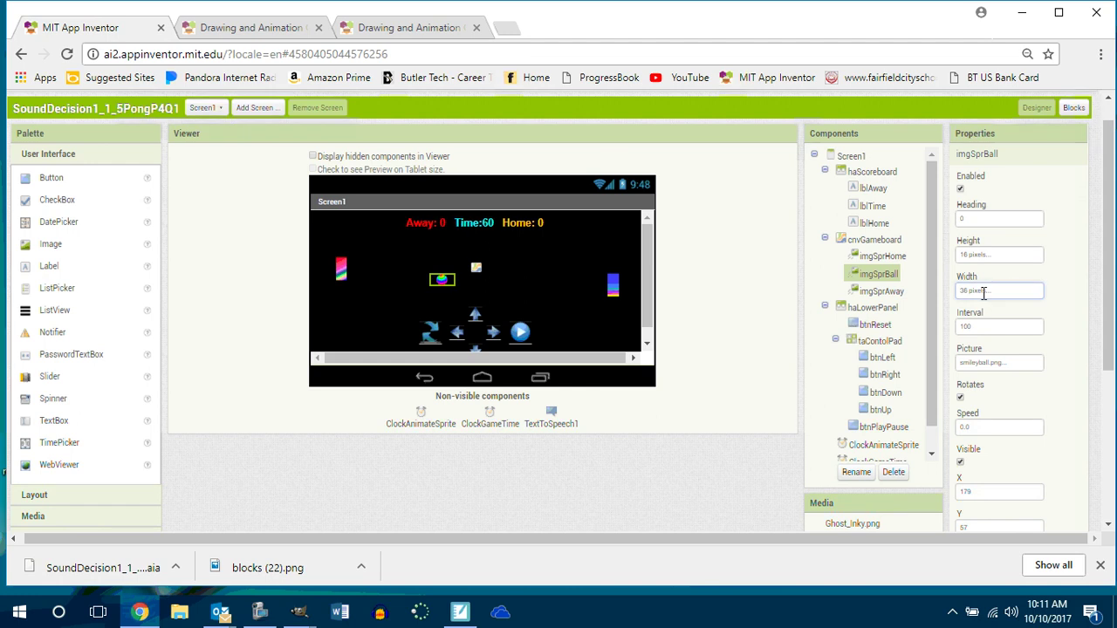
pyautogui.click(986, 291)
pyautogui.write('16')
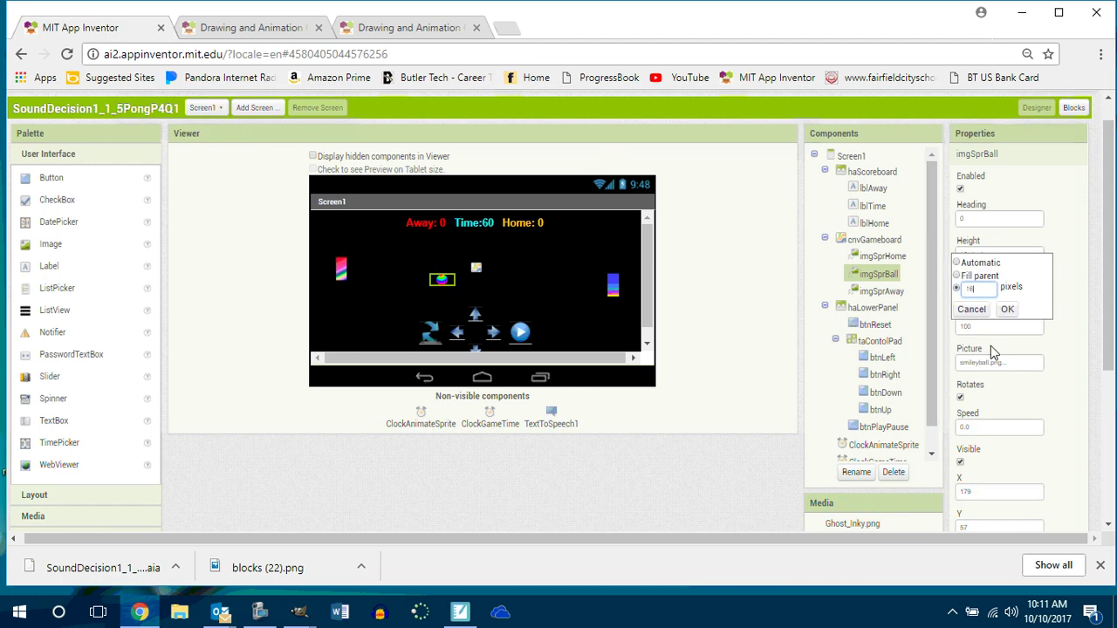
pyautogui.click(1008, 310)
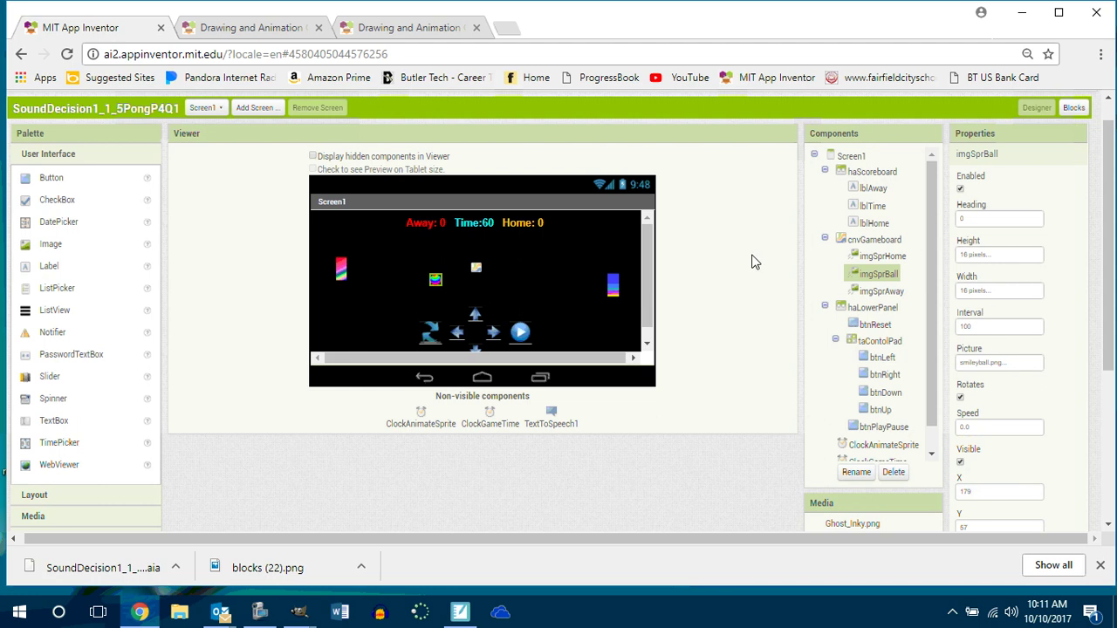
# - Set the text color of the lblHome score label to Blue and select the lblAway label
pyautogui.click(521, 224)
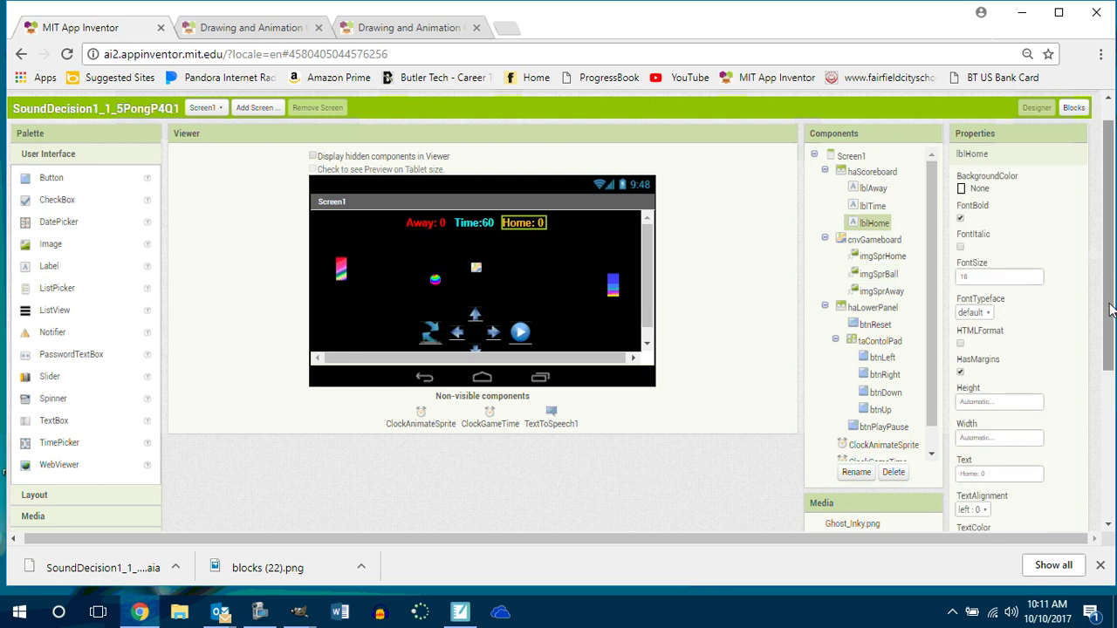
pyautogui.scroll(-2, 1105, 297)
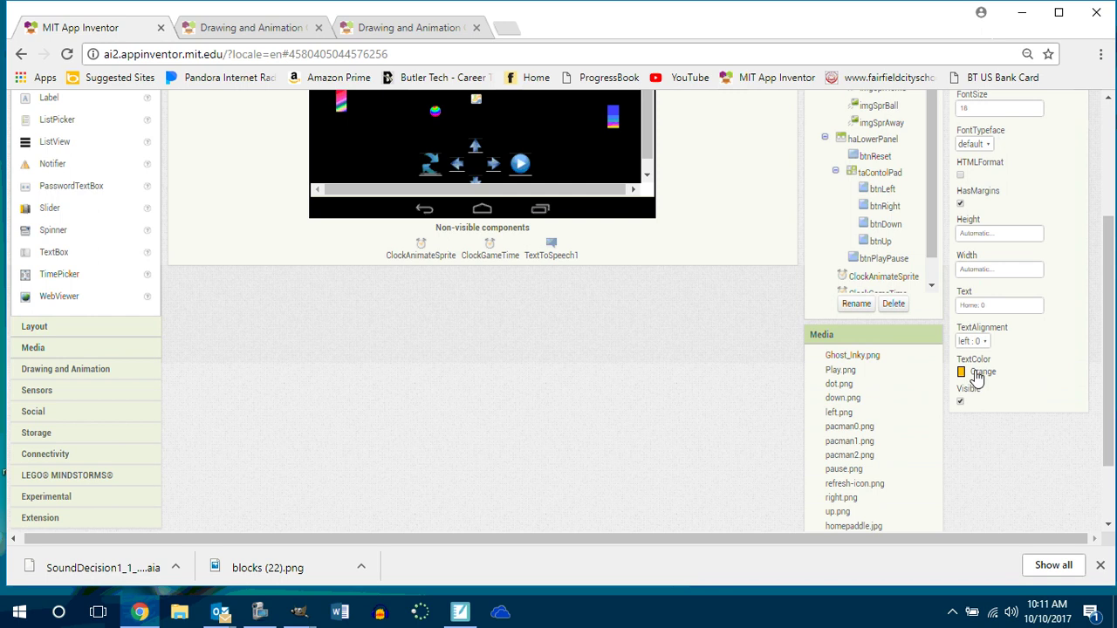
pyautogui.click(977, 373)
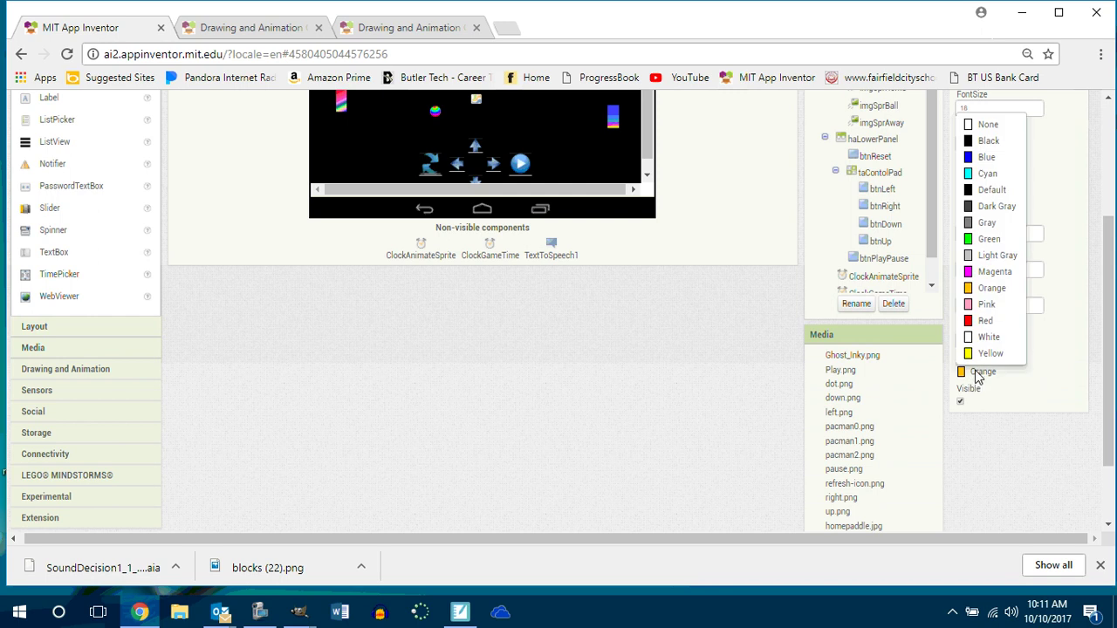
pyautogui.click(986, 155)
pyautogui.moveTo(1112, 287); pyautogui.dragTo(1110, 181)
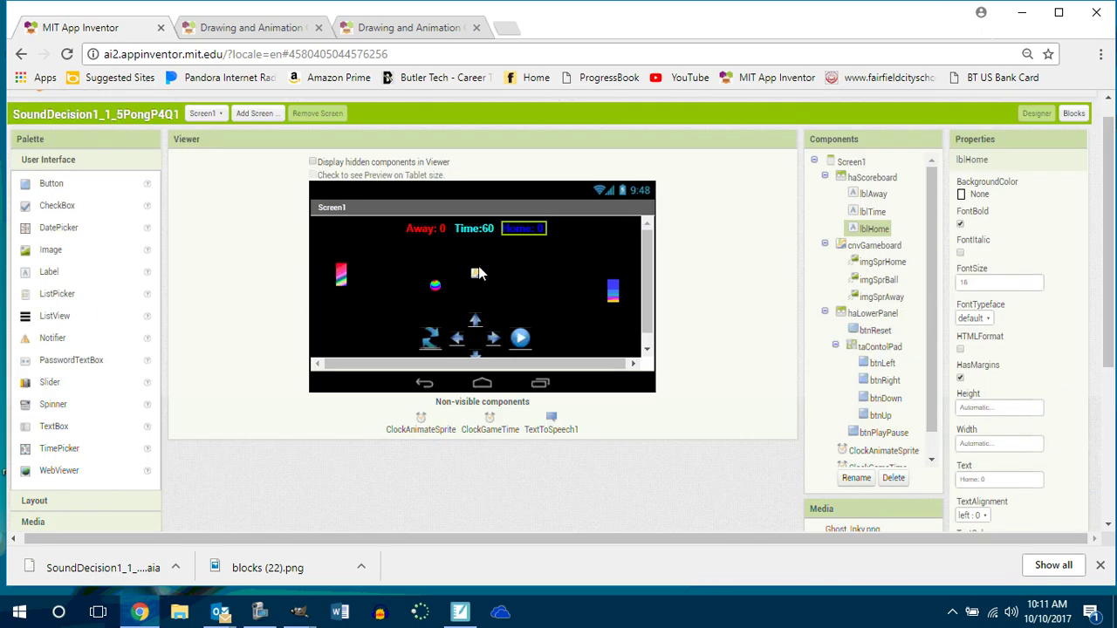
pyautogui.click(425, 228)
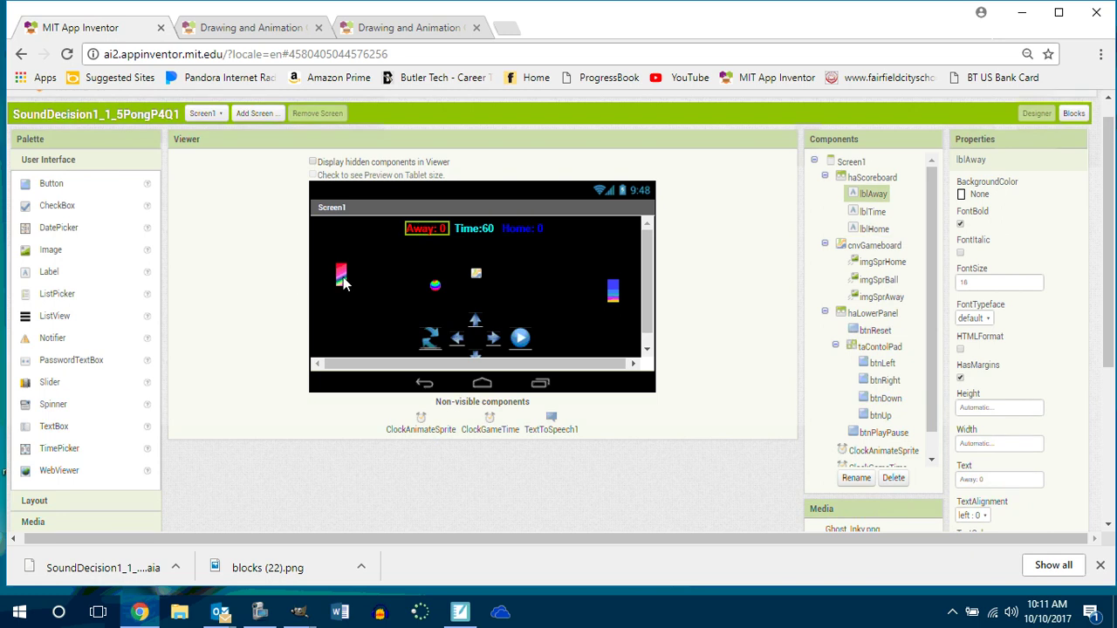